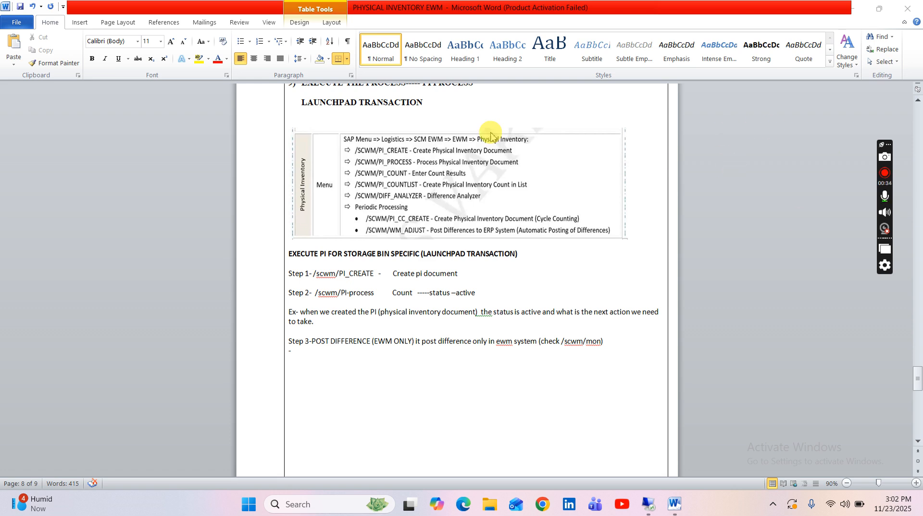
Look up the transaction code for creating the PI document under Step 1 of the storage-bin-specific notes
click(373, 274)
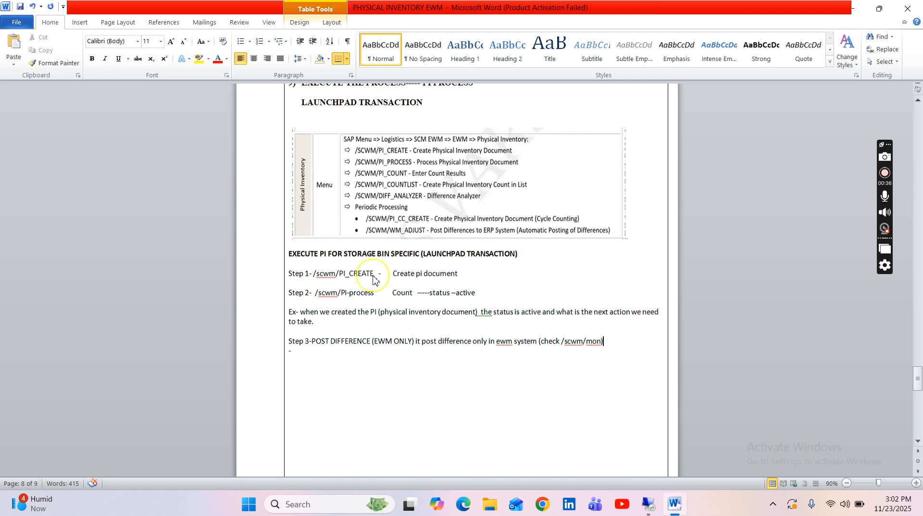
drag(375, 278, 316, 280)
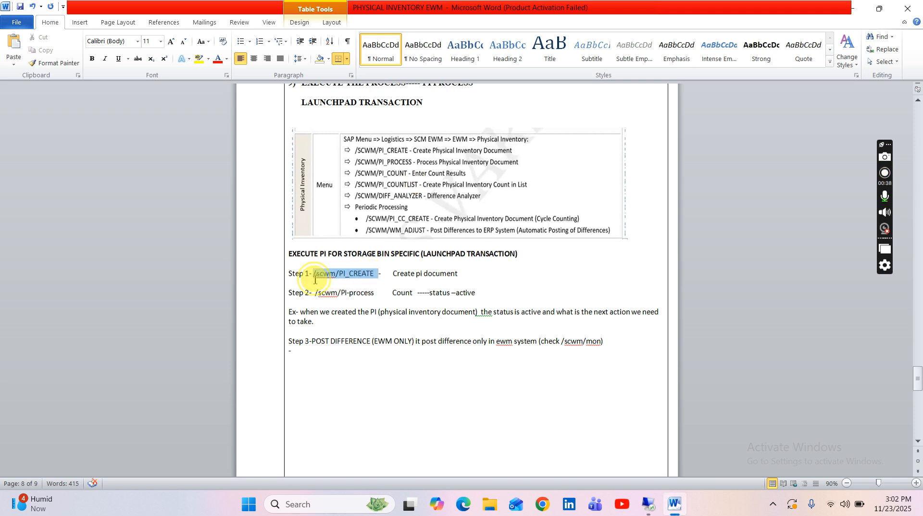
click(388, 283)
click(433, 280)
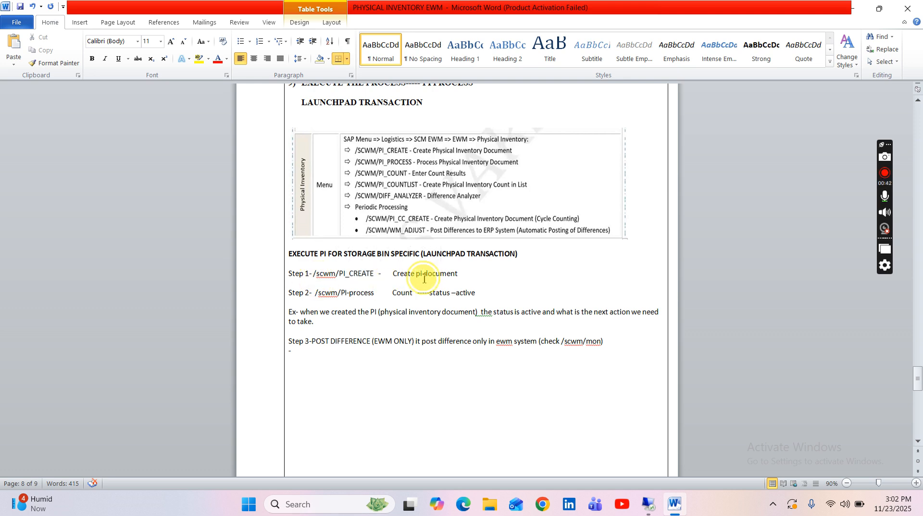
Switch to the remote SAP session and leave the current physical inventory transaction with /n
key(alt+Tab)
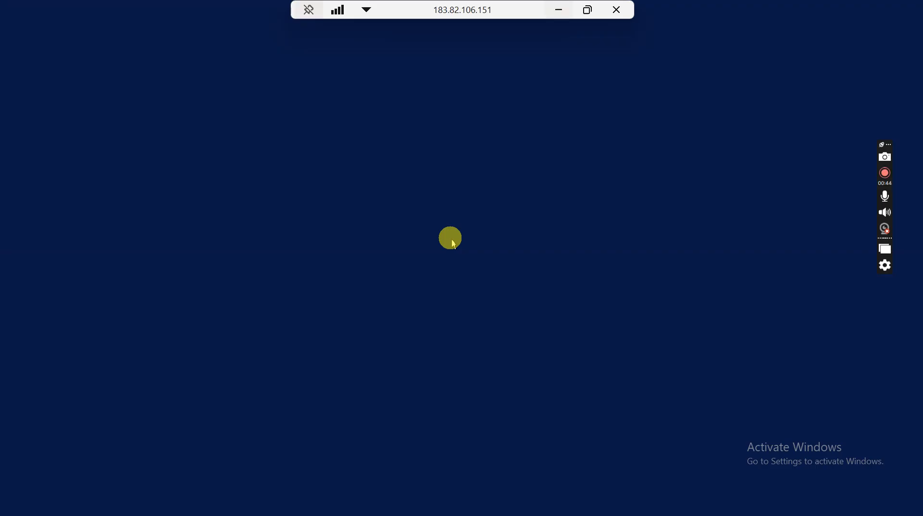
click(75, 36)
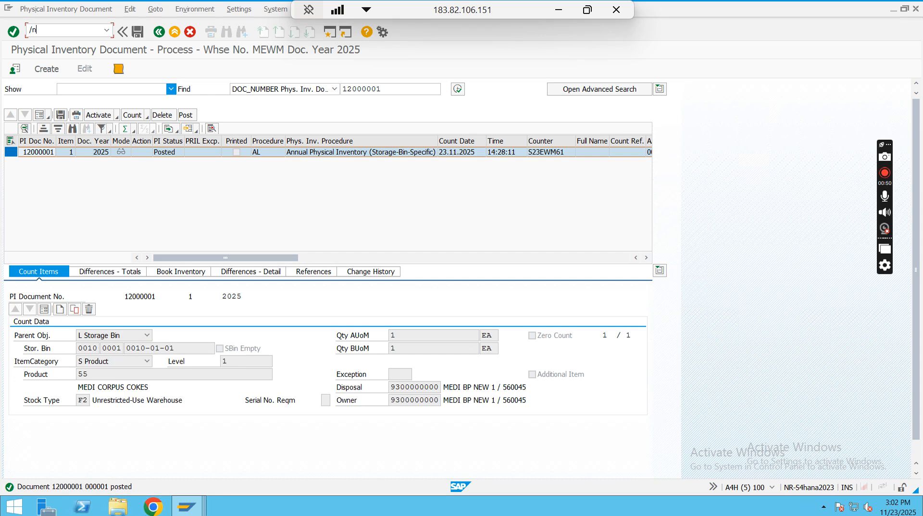
text(/n)
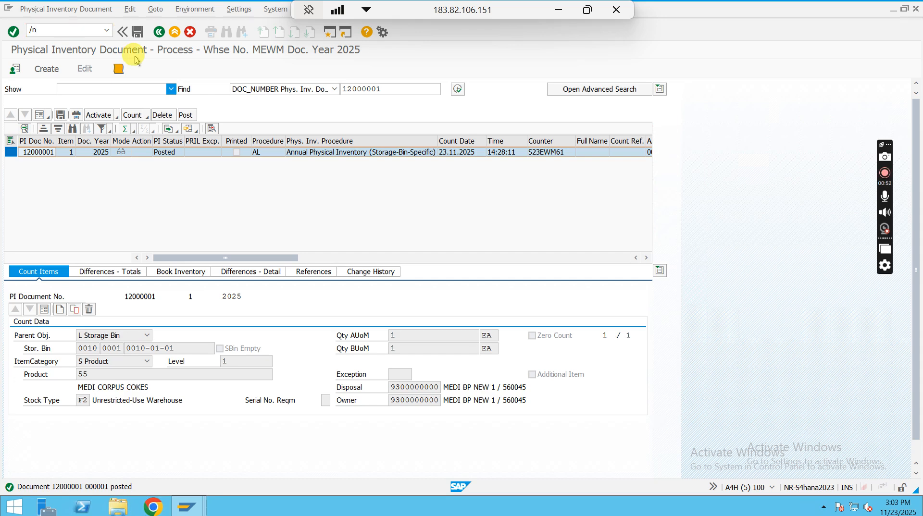
key(Return)
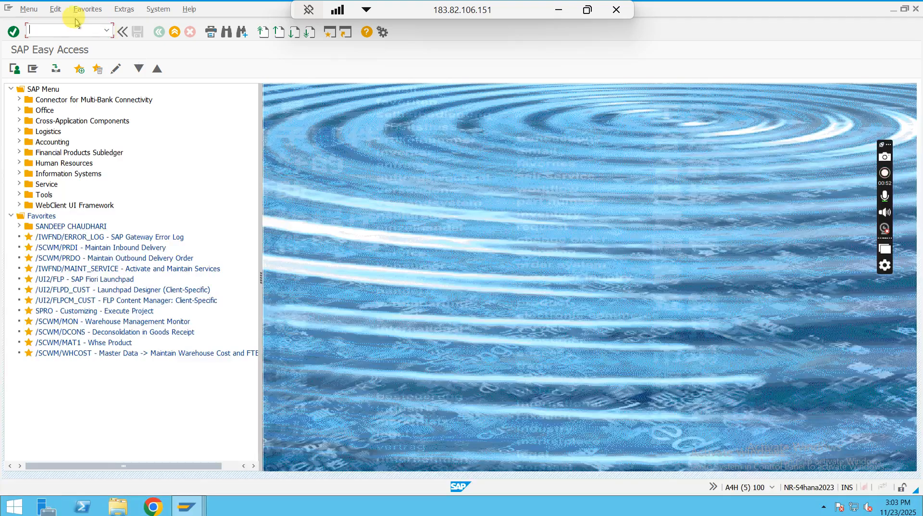
Run transaction /n/scwm/pi_create to start creating a physical inventory document
click(106, 30)
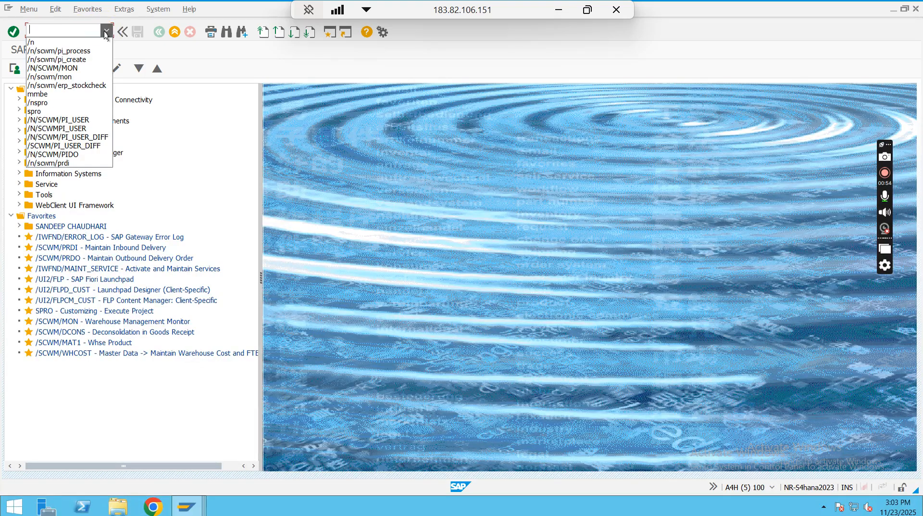
click(91, 59)
click(90, 33)
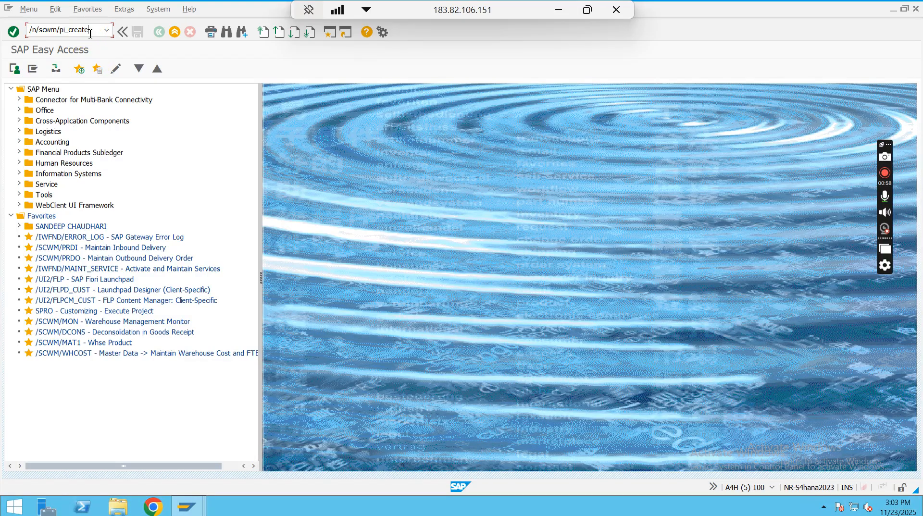
key(Return)
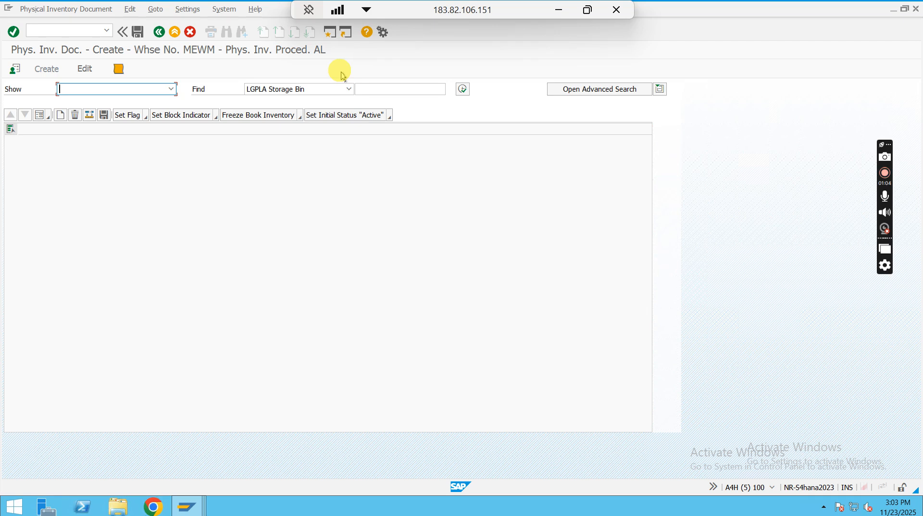
Review the available physical inventory procedures in the default values and confirm warehouse MEWM with procedure AL
click(350, 91)
click(137, 186)
click(14, 69)
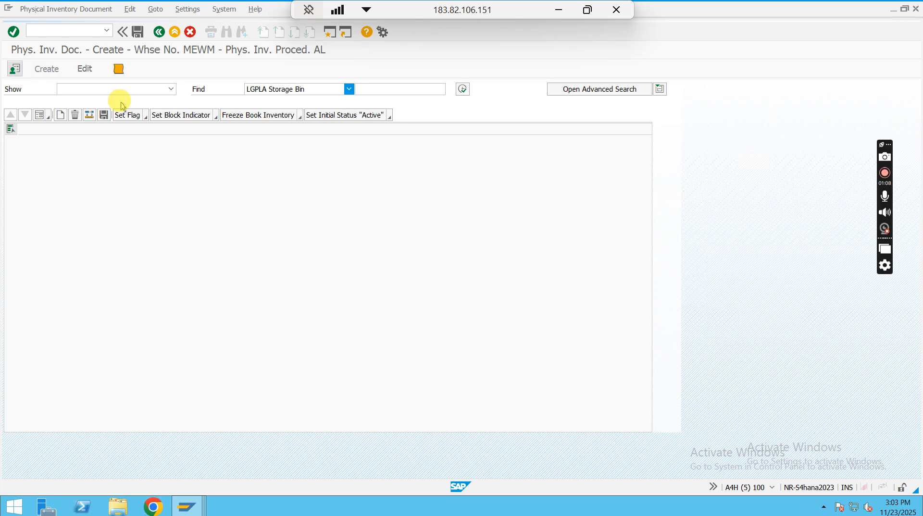
click(183, 135)
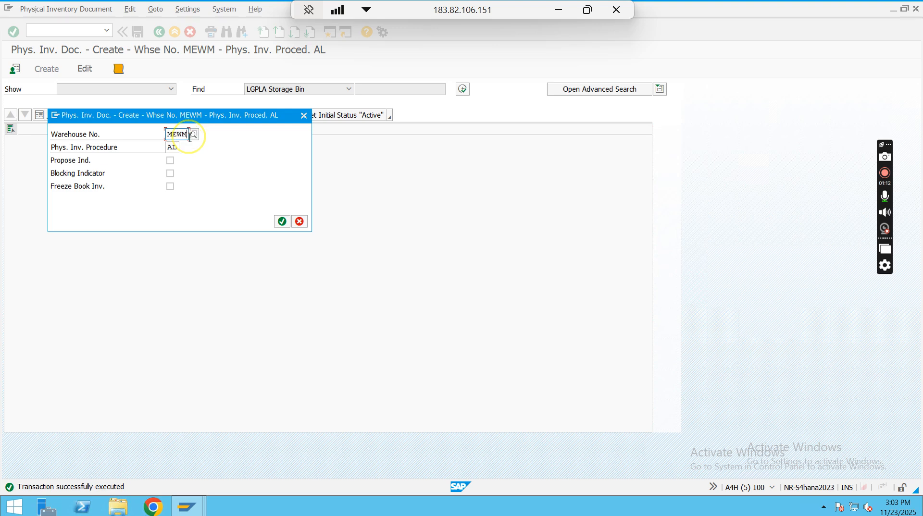
click(172, 148)
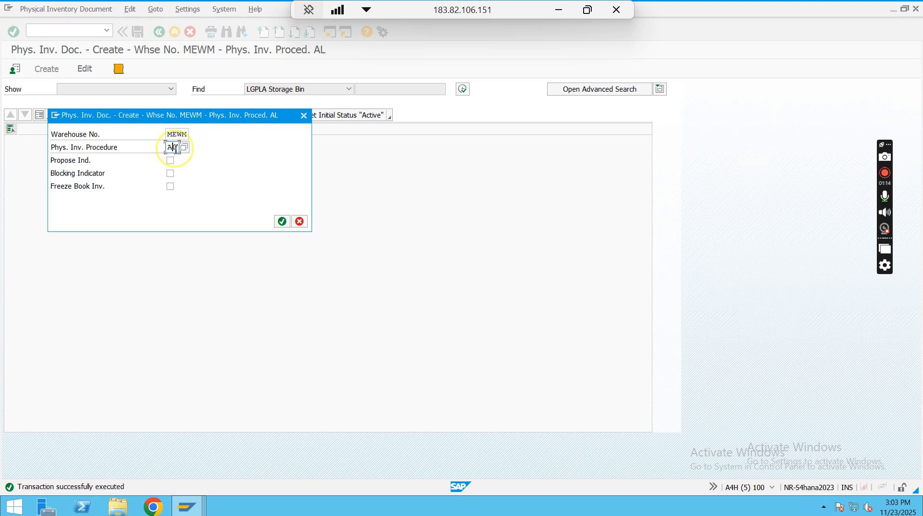
click(184, 148)
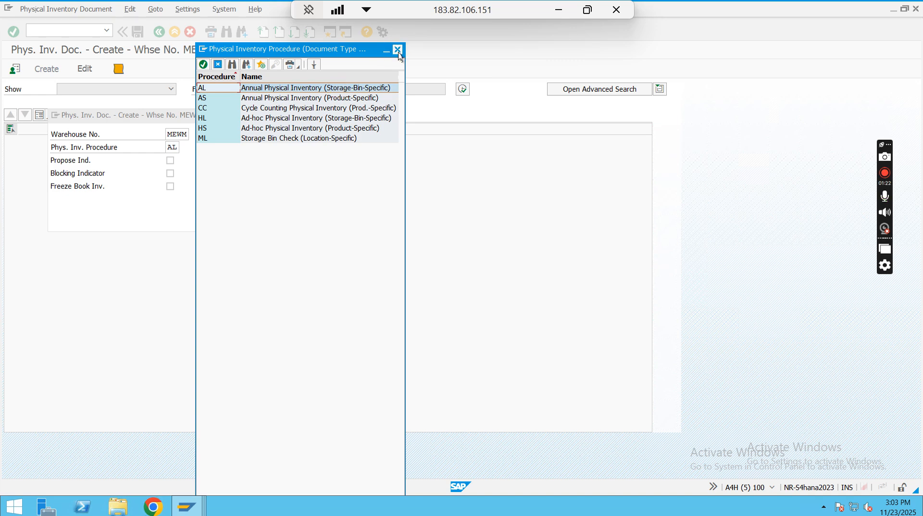
click(397, 50)
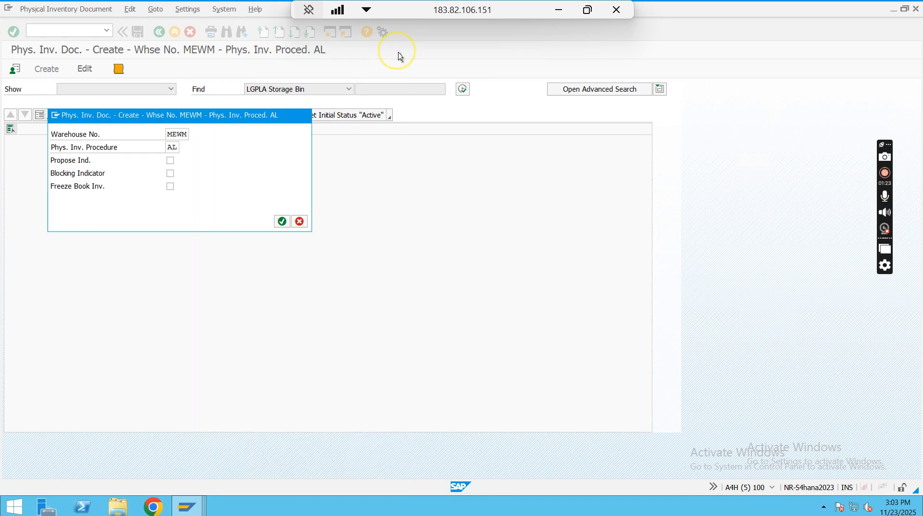
click(282, 222)
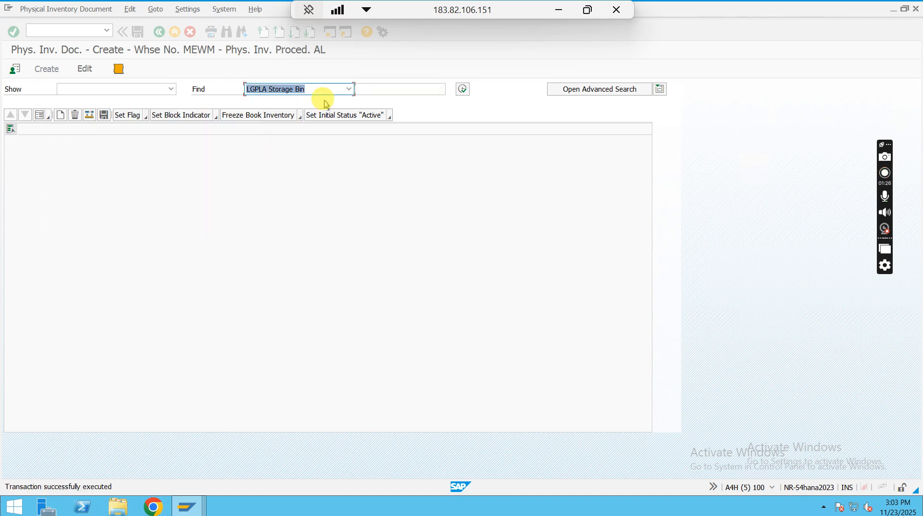
Set the find criterion for the new physical inventory document to LGPLA Storage Bin
click(349, 89)
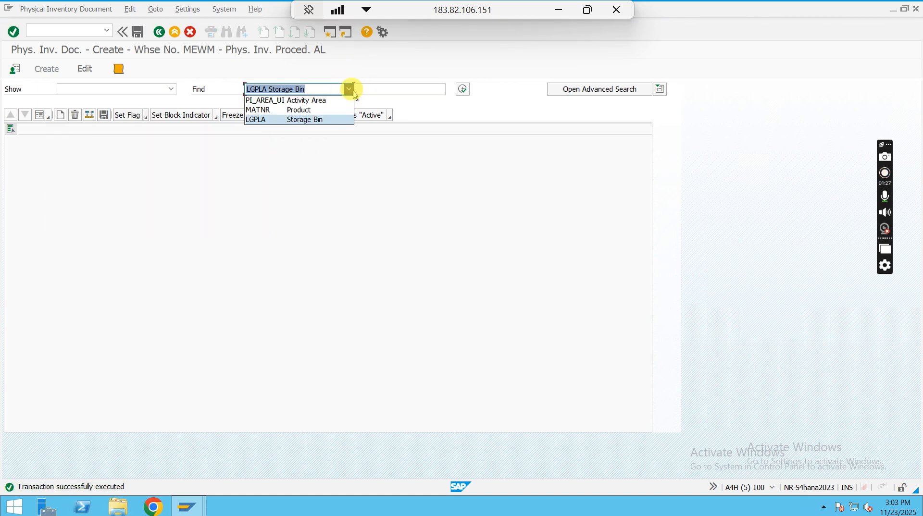
click(325, 121)
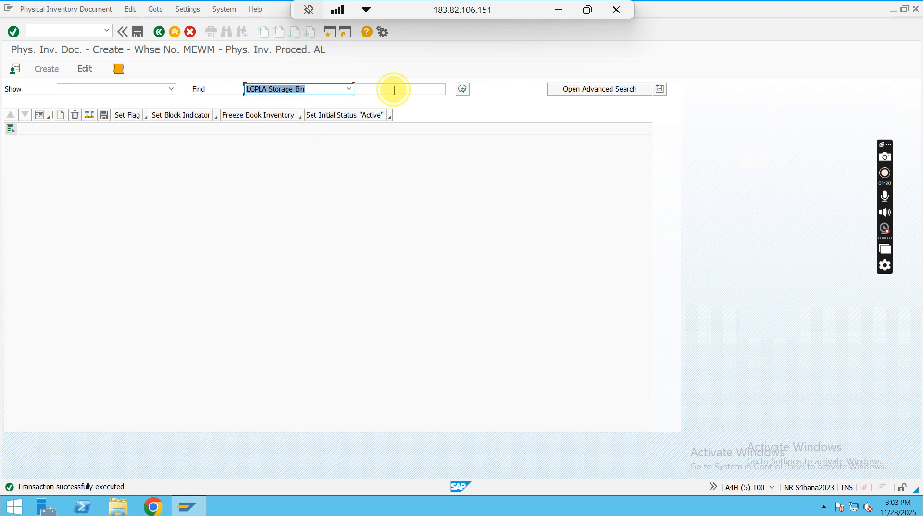
click(394, 90)
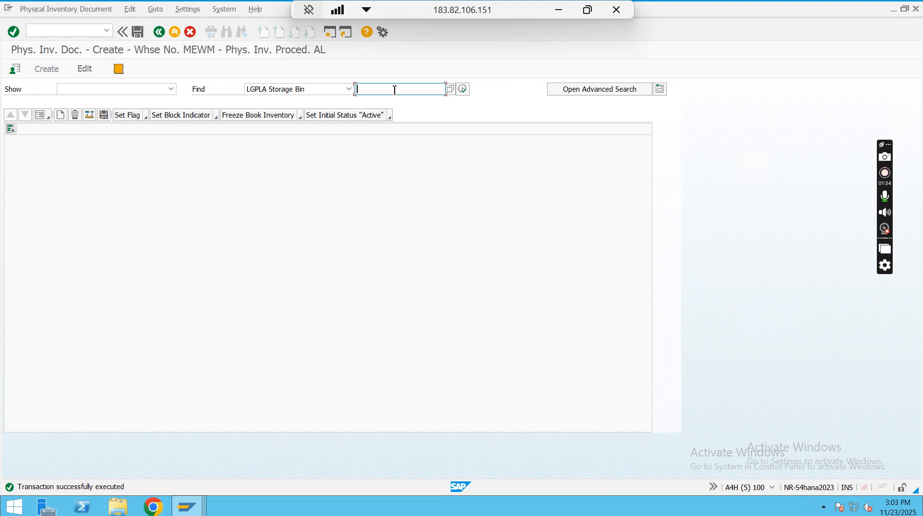
click(390, 89)
click(406, 180)
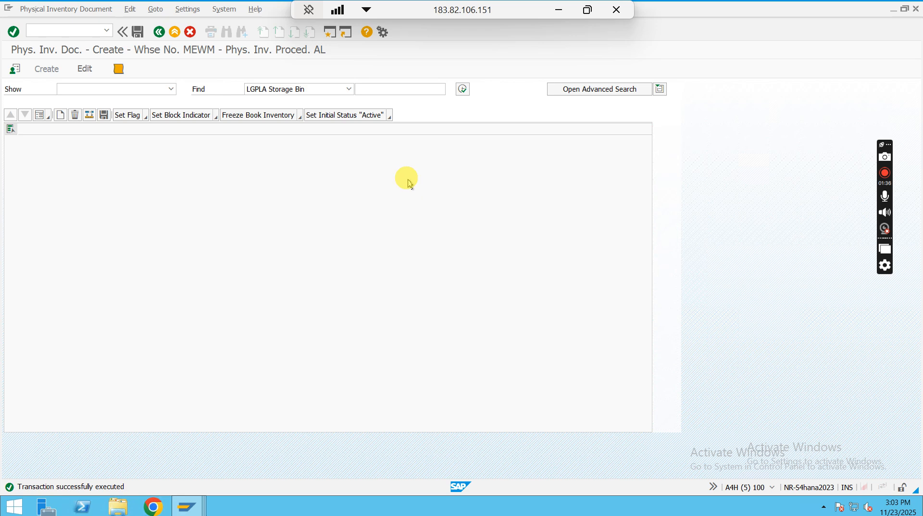
Switch to the Warehouse Management Monitor, refresh the Stock Overview, and display the details of storage bin 0010-01-03
key(alt+Tab)
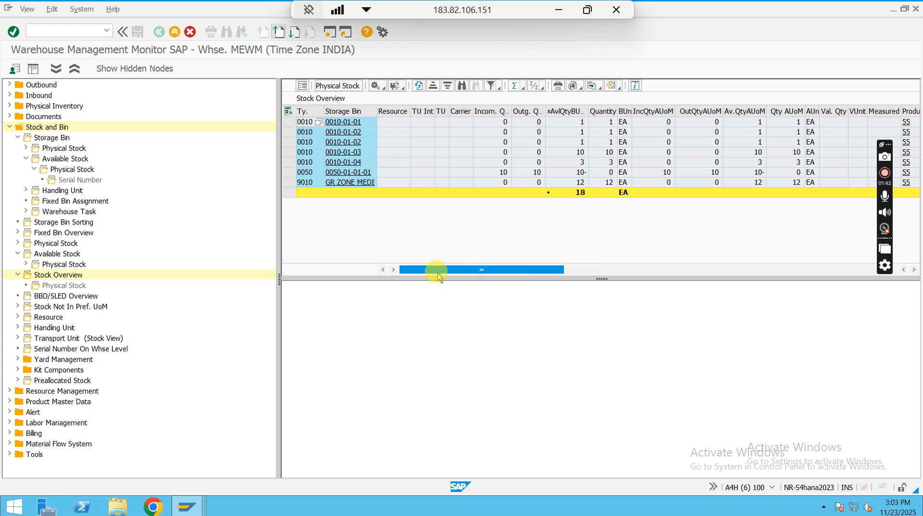
click(419, 86)
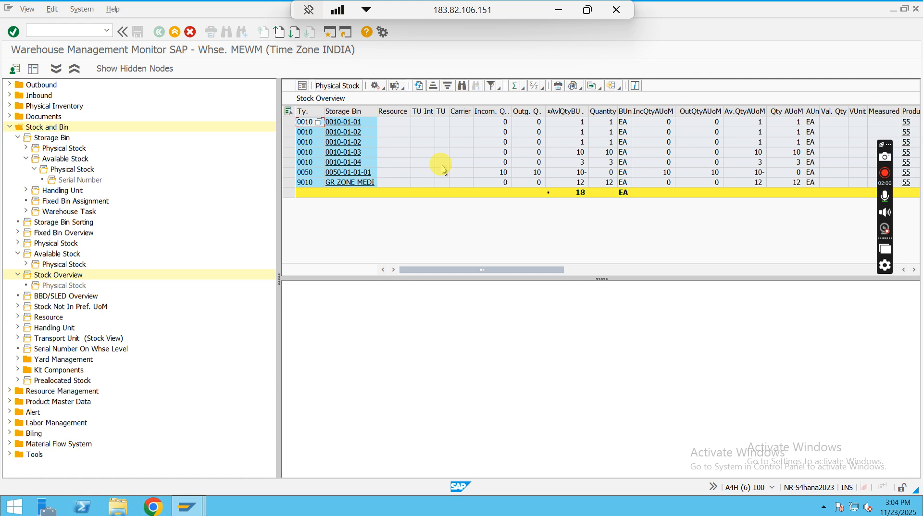
click(364, 153)
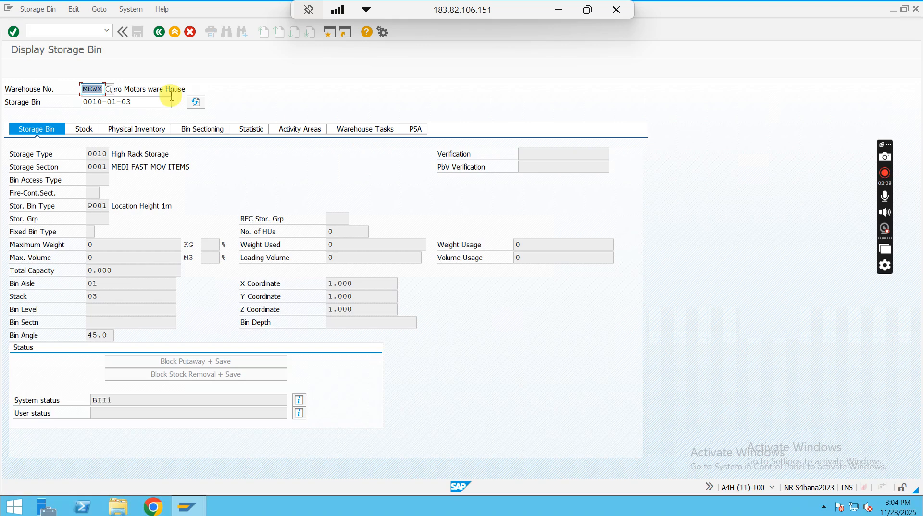
Copy the storage bin number from the bin display and return to the physical inventory document creation window
click(82, 102)
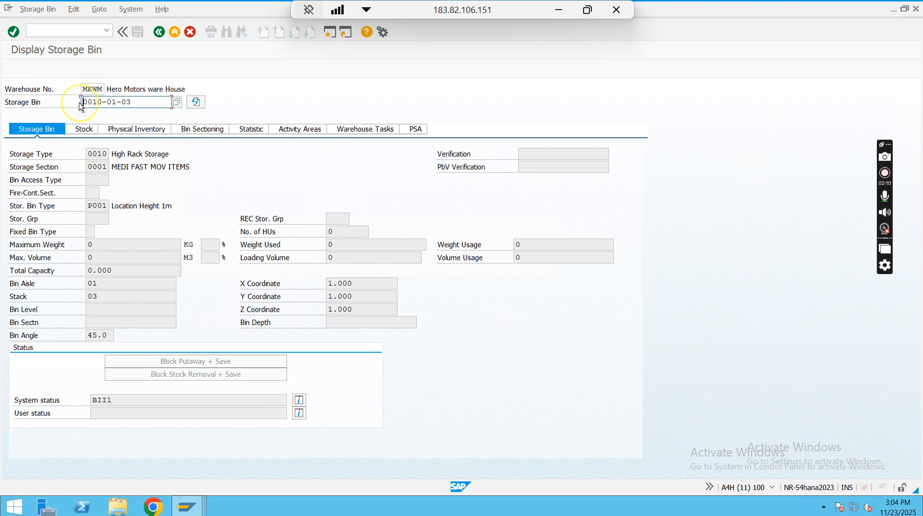
key(F10)
click(220, 97)
key(F3)
click(391, 68)
key(alt+Tab)
click(444, 116)
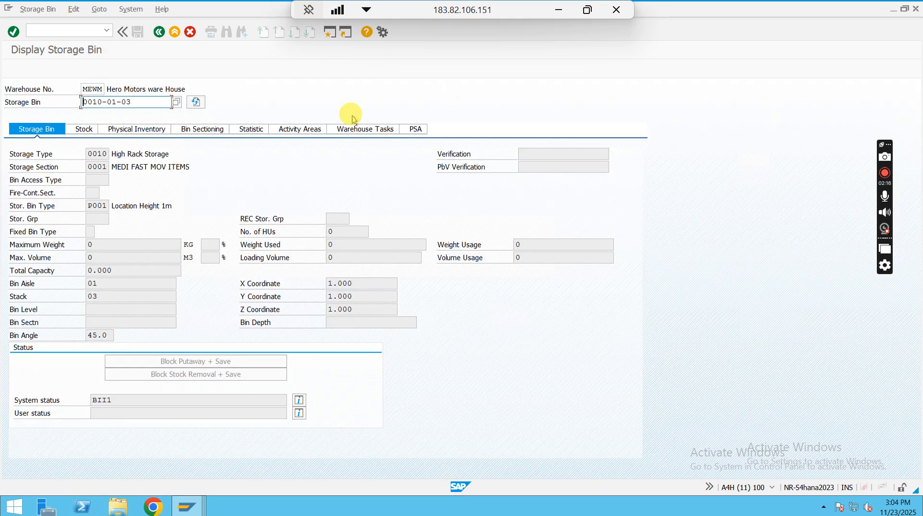
key(alt+Tab)
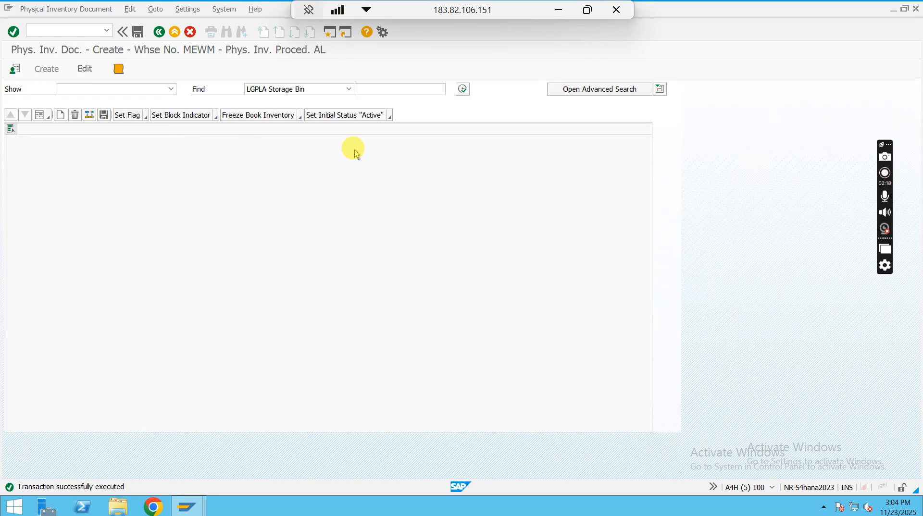
Find storage bin 0010-01-03 to list it as an item for the new physical inventory document
click(398, 92)
text(0010-01-03)
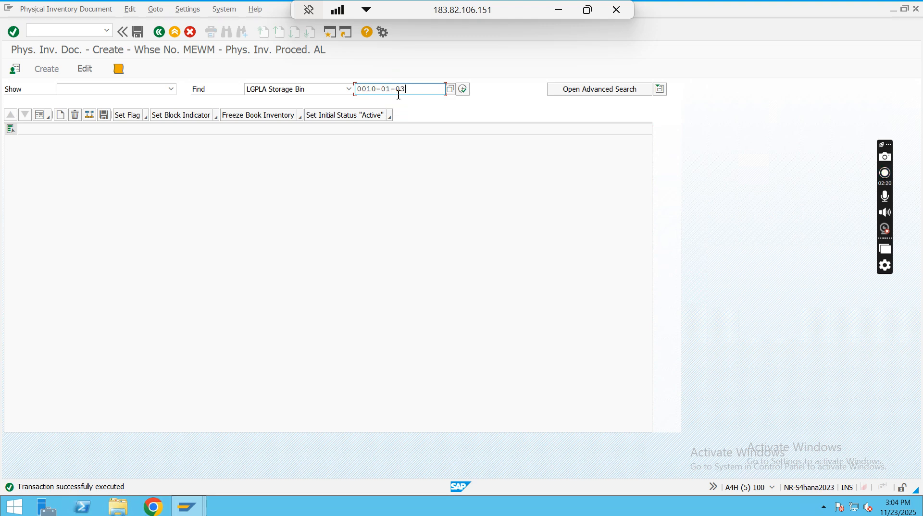
click(465, 90)
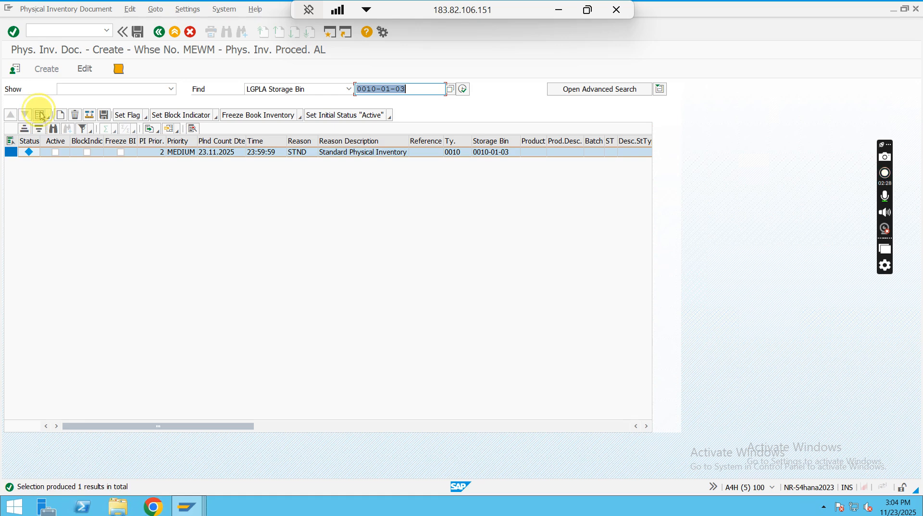
Open the inventory item data for bin 0010-01-03 and mark the item as Active
click(41, 116)
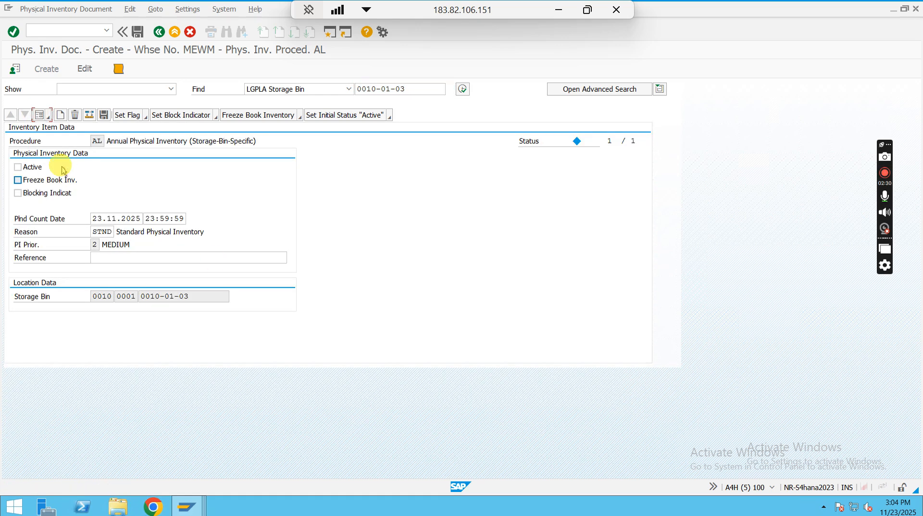
click(23, 168)
click(25, 169)
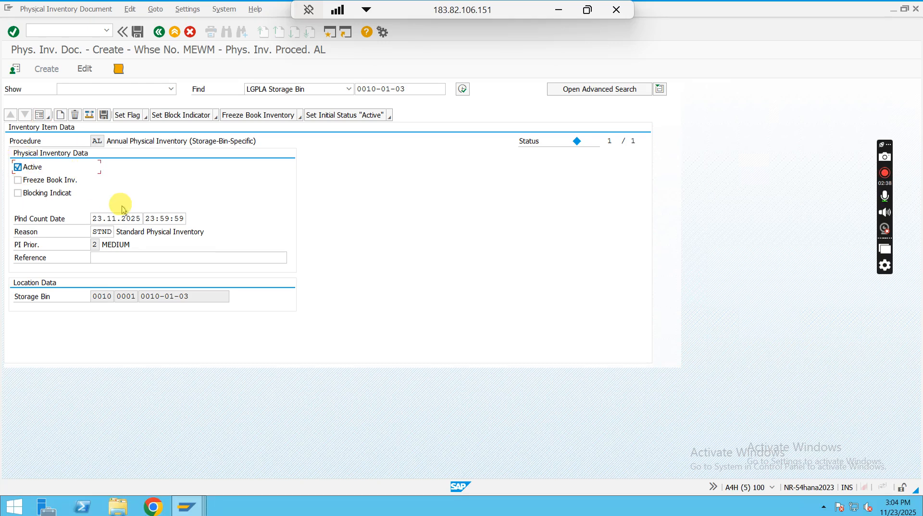
Enter the reference "phycial inventory test" for the item and check it in the list before returning to the item details
click(133, 262)
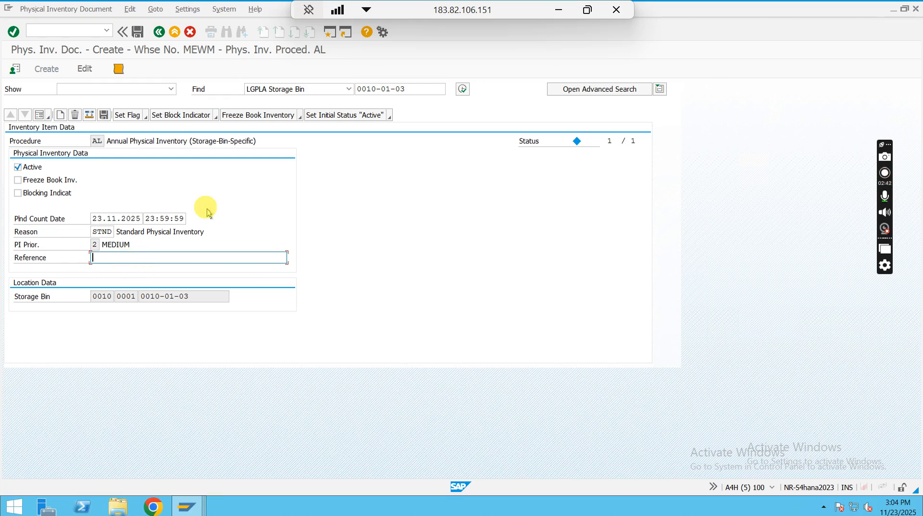
text(p)
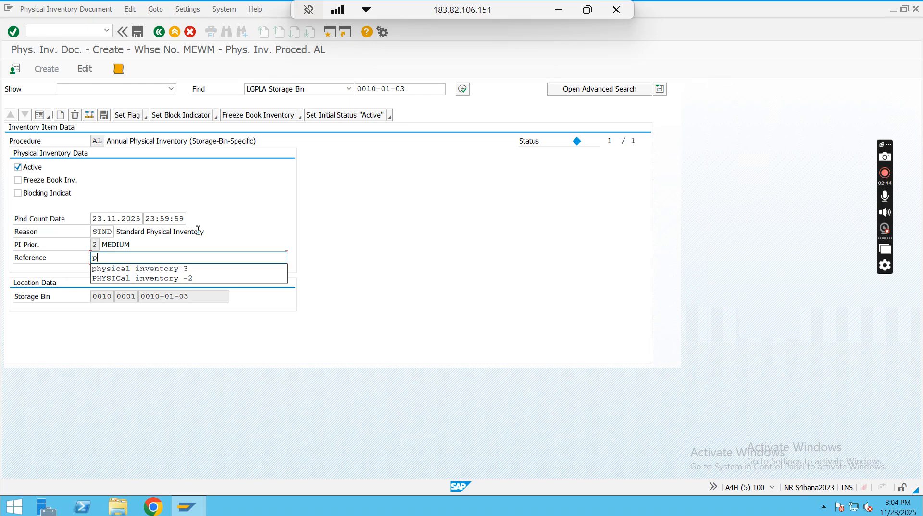
text(hycial inventory test)
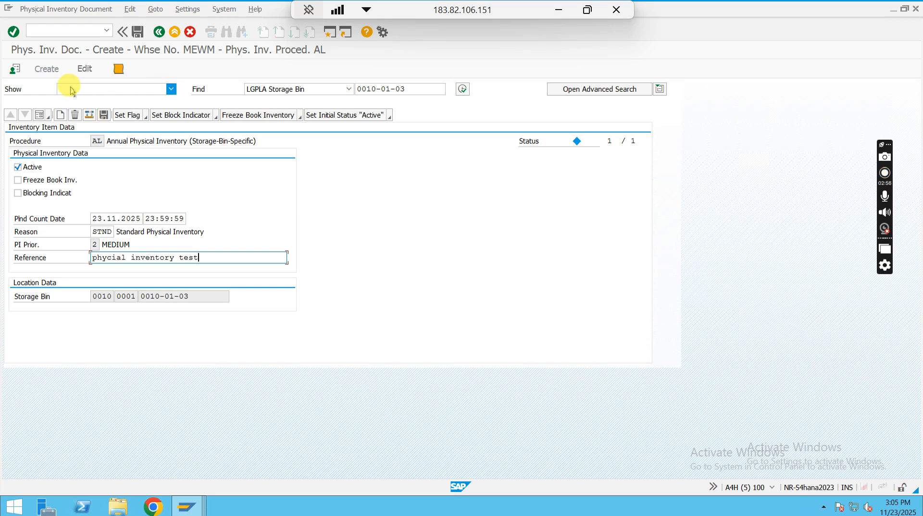
click(38, 116)
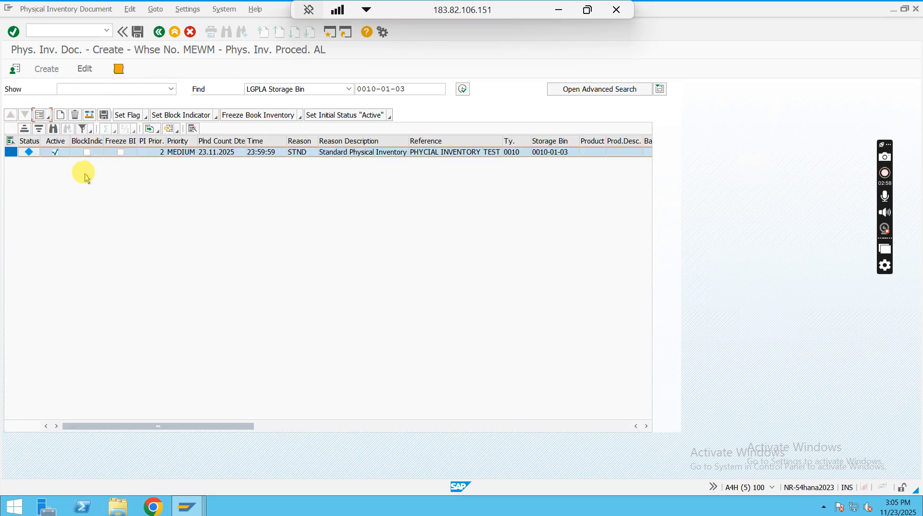
click(40, 115)
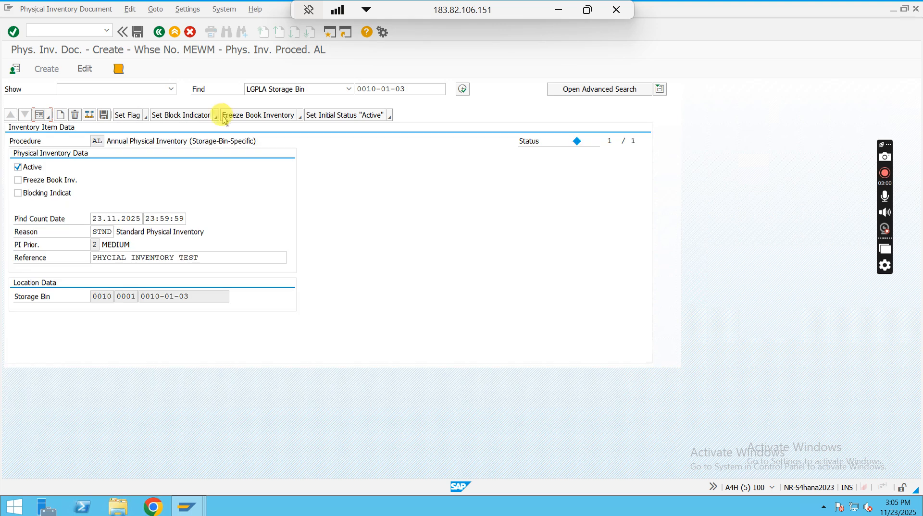
Set the flag for the bin 0010-01-03 inventory item and check it in the list before returning to the item details
click(145, 118)
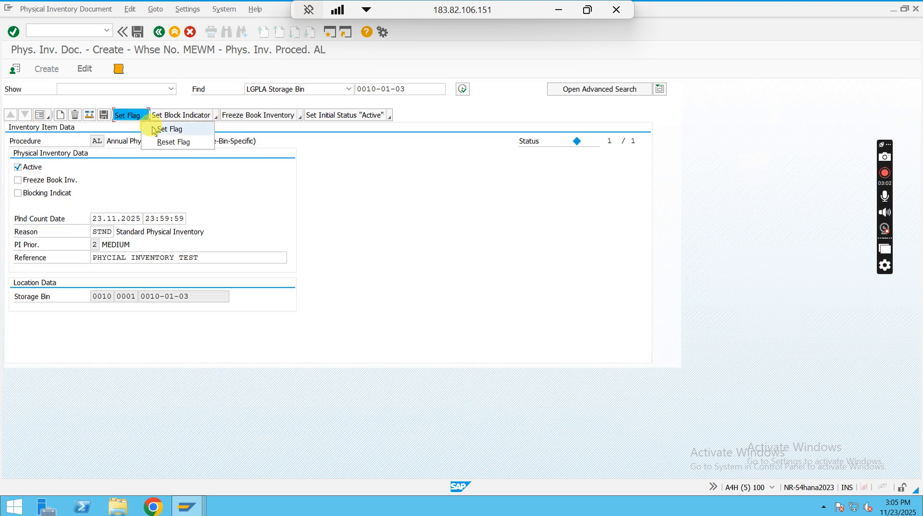
click(164, 131)
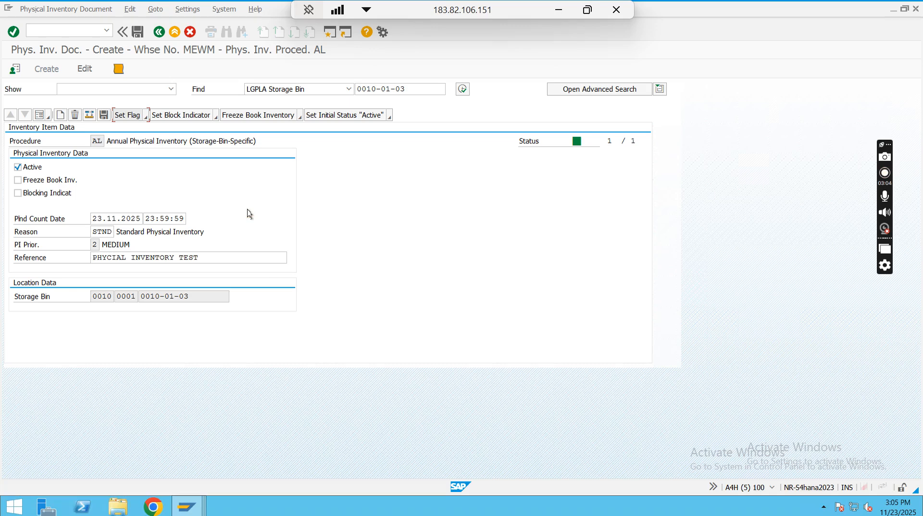
click(41, 117)
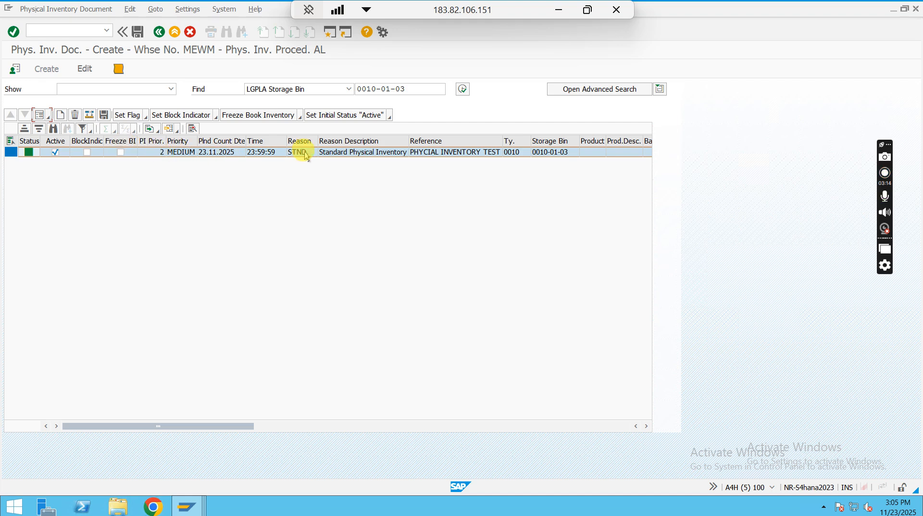
click(41, 115)
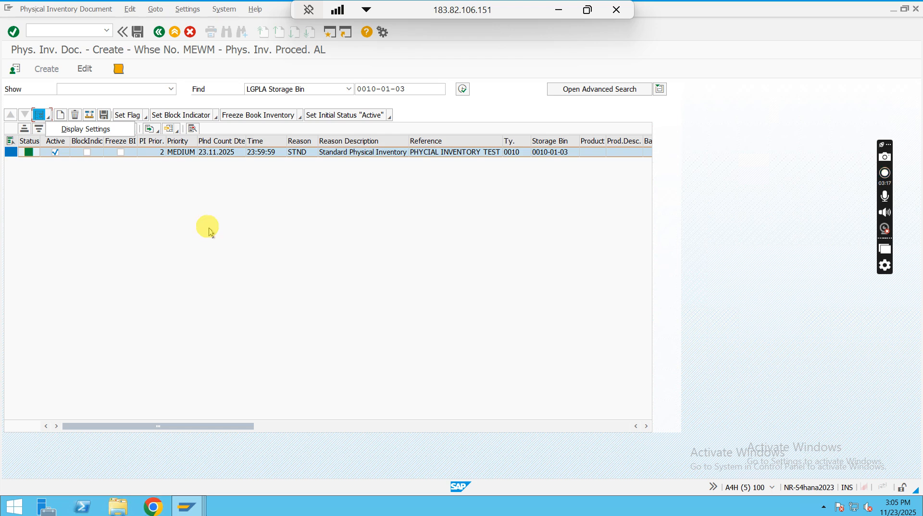
click(40, 118)
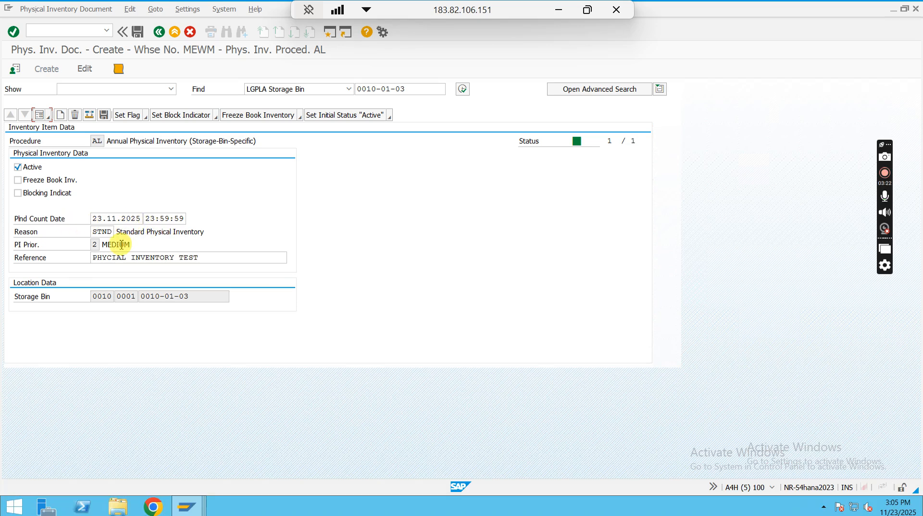
Review the item's priority, reference and storage bin, and save the new physical inventory document
click(101, 247)
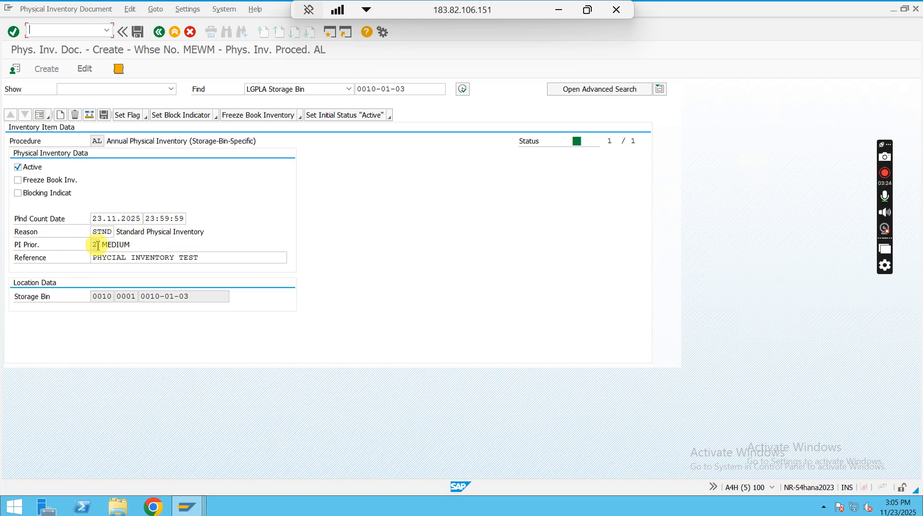
click(214, 257)
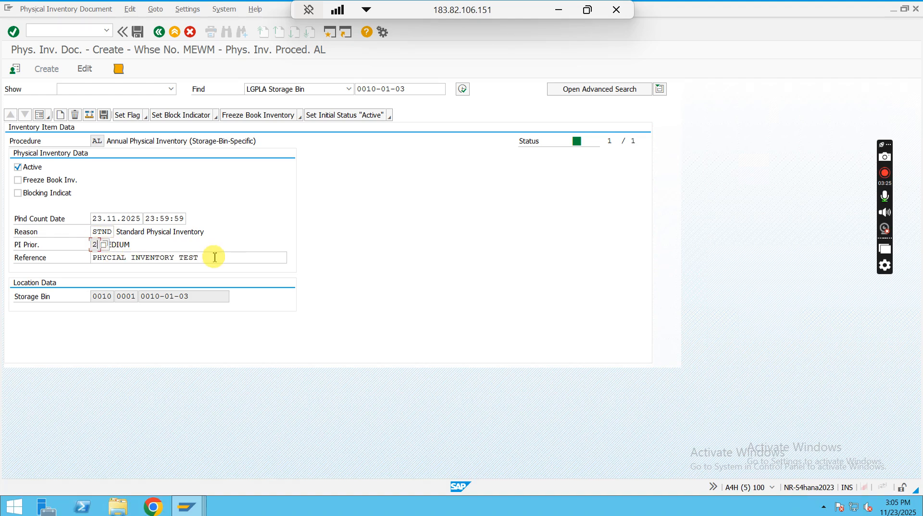
click(178, 301)
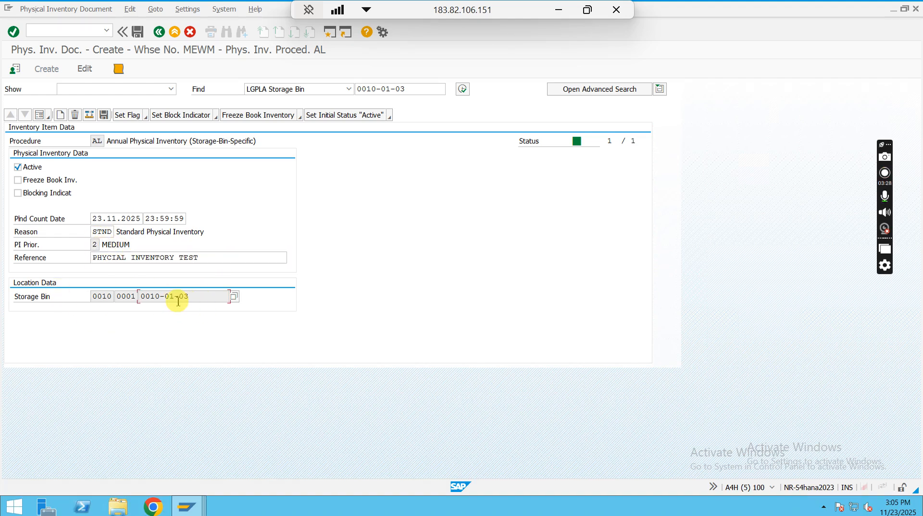
click(48, 120)
click(40, 119)
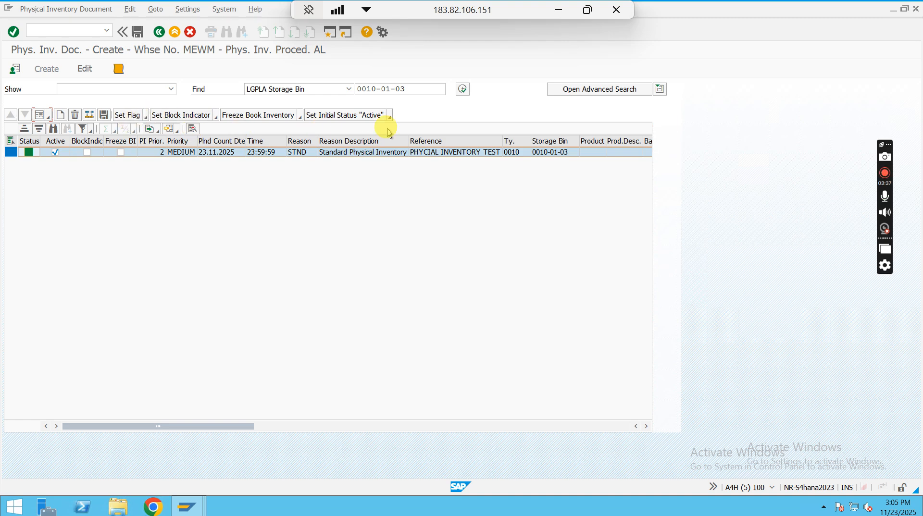
click(140, 37)
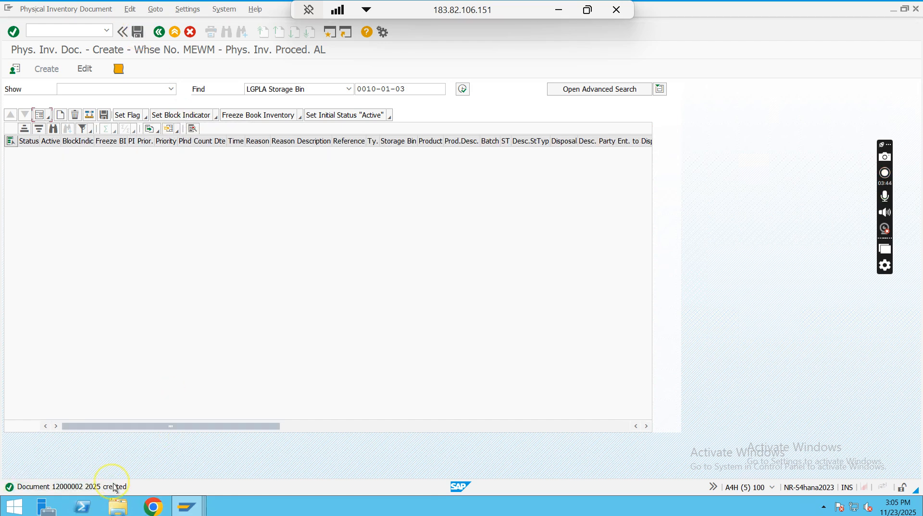
Copy the created physical inventory document number from the long text of the status message and put that window away
click(114, 488)
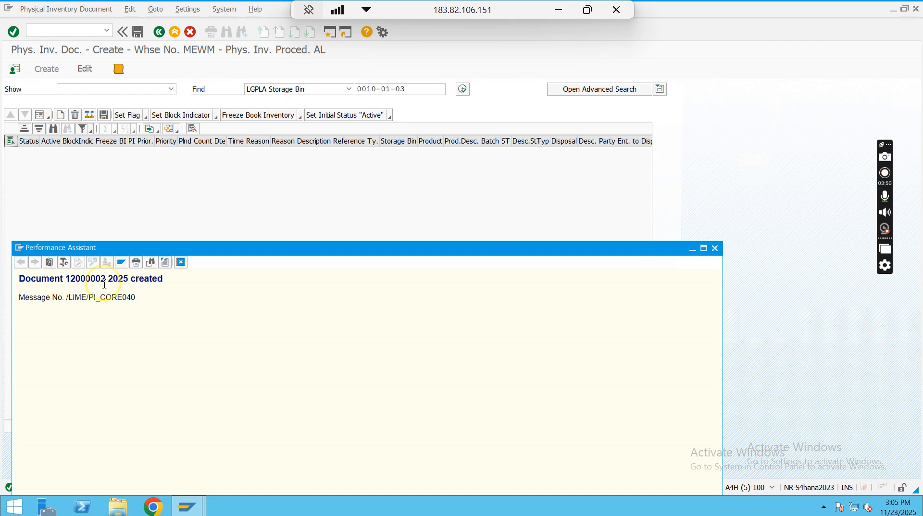
drag(106, 279, 68, 281)
key(ctrl+c)
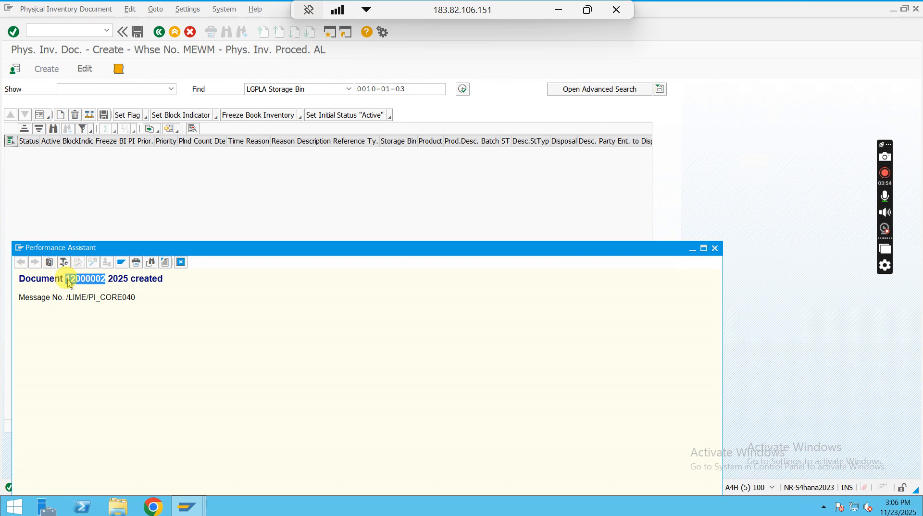
click(693, 249)
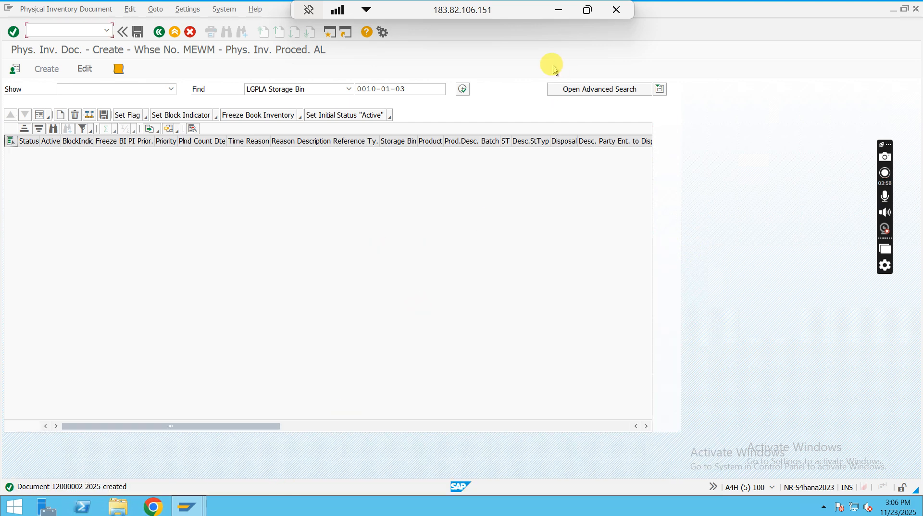
Switch to the Word notes and append "-----12000002" after "Create pi document" in Step 1
click(560, 12)
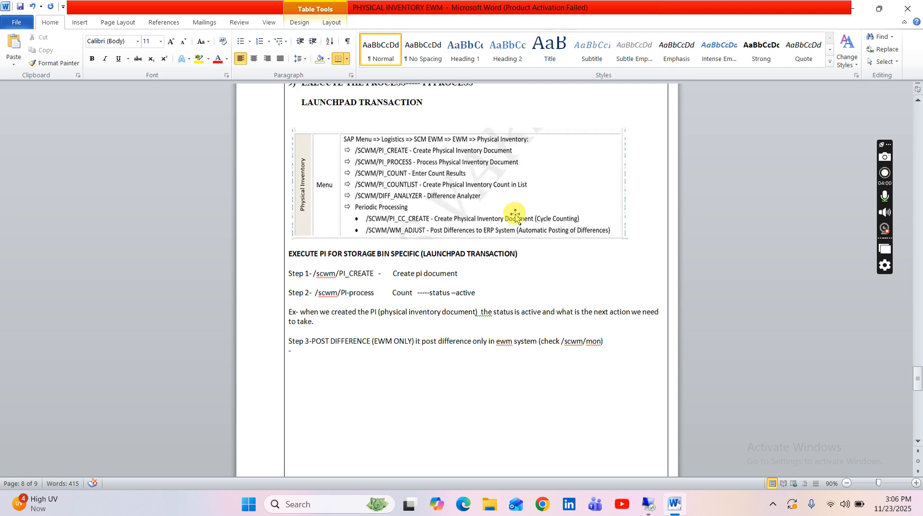
click(477, 276)
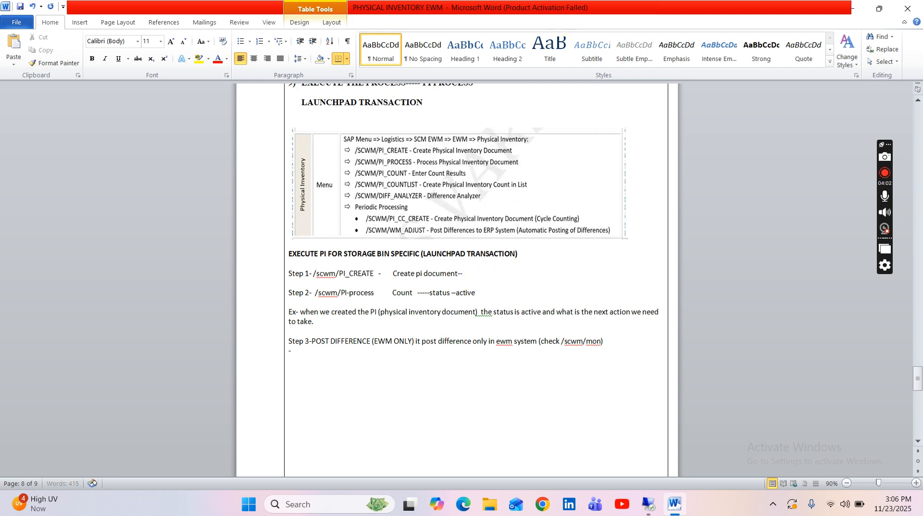
text(---)
key(ctrl+v)
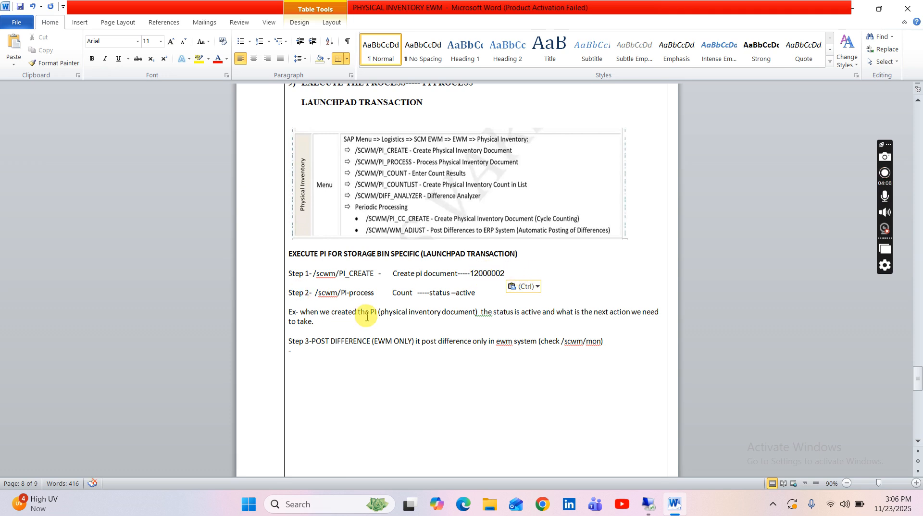
Check the Step 2 transaction in the notes, switch back to SAP and start /n/scwm/pi_process
drag(377, 295, 319, 296)
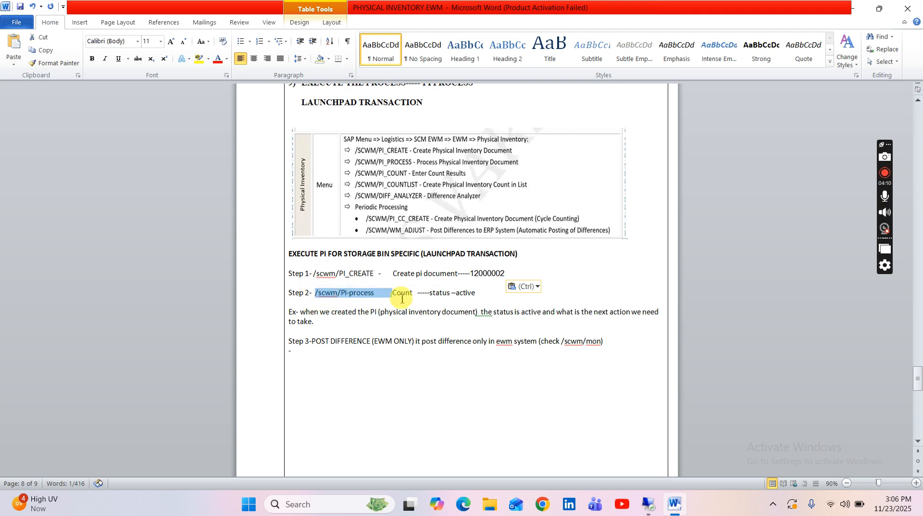
click(335, 454)
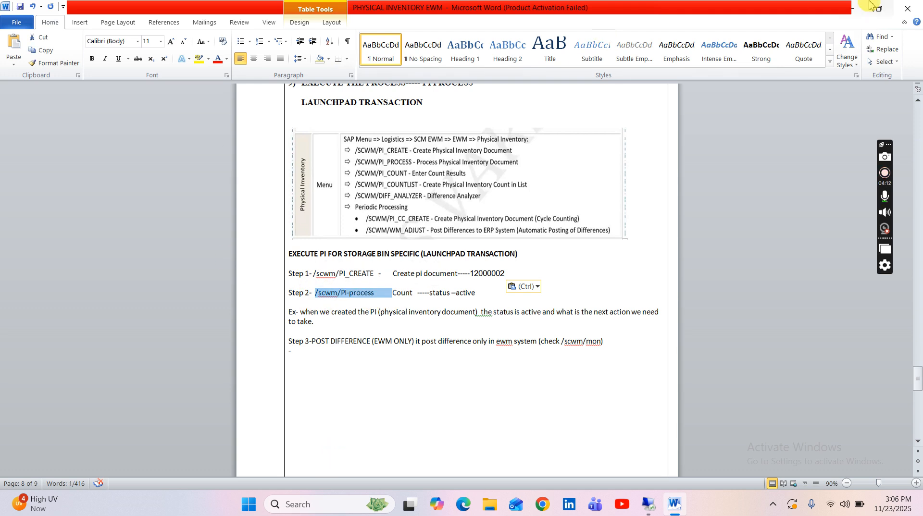
click(856, 11)
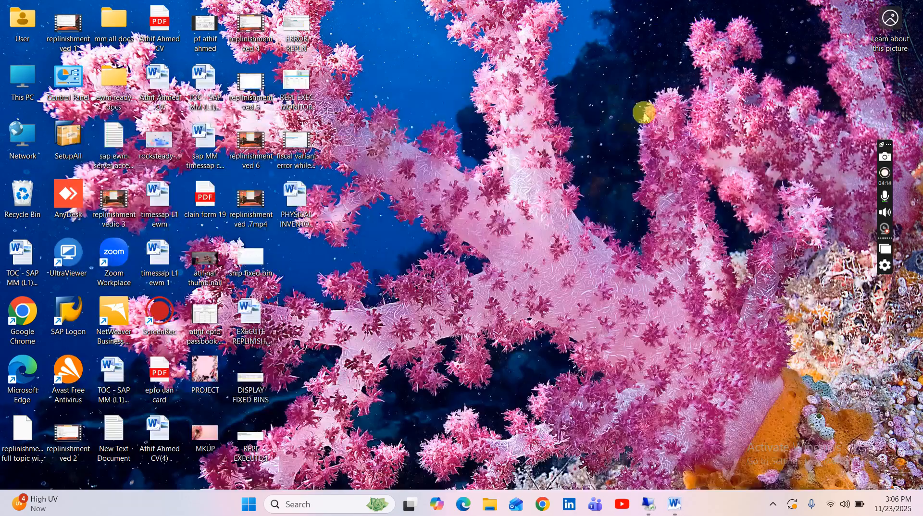
key(alt+Tab)
click(648, 504)
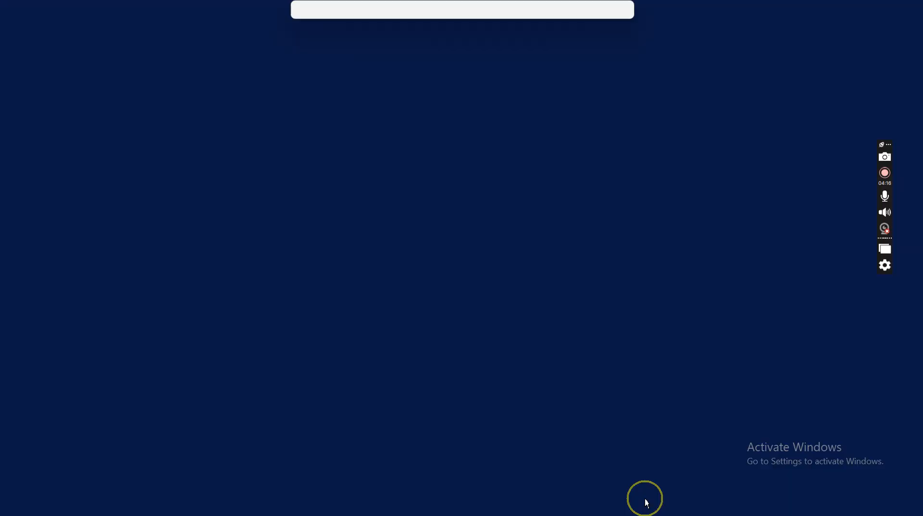
click(106, 29)
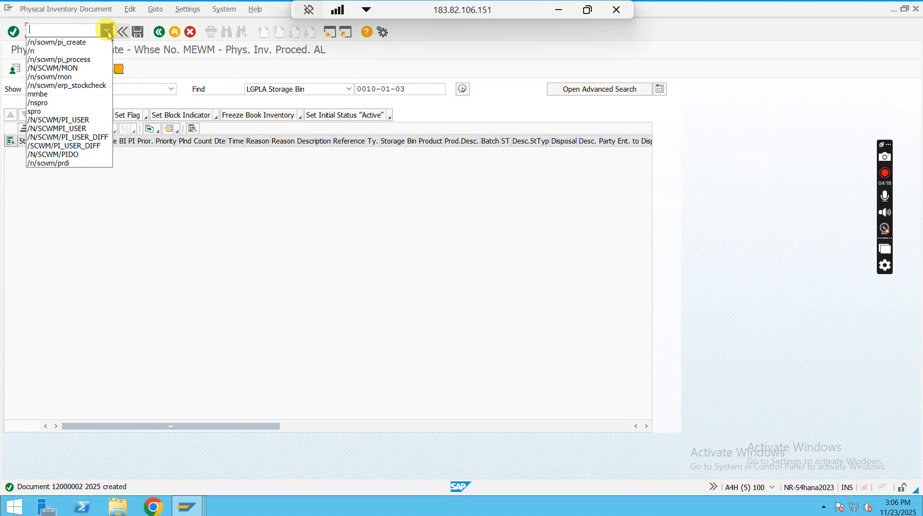
click(72, 59)
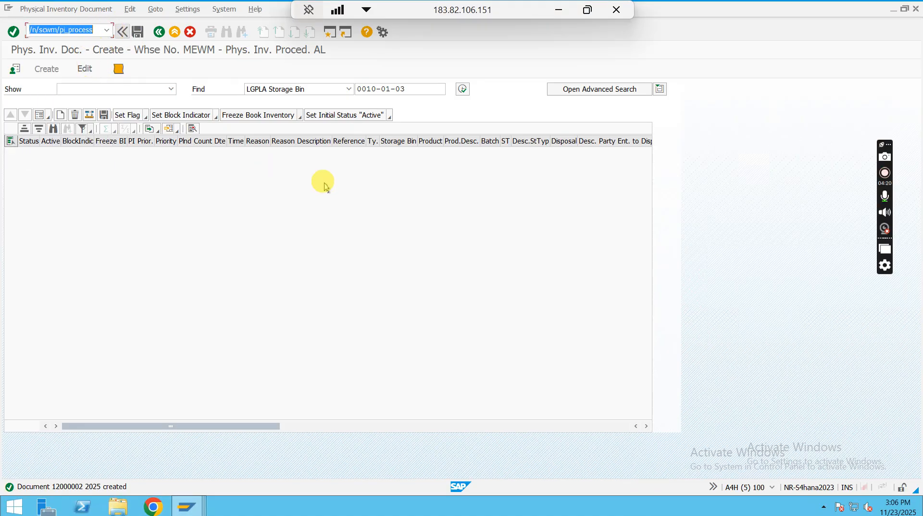
click(287, 211)
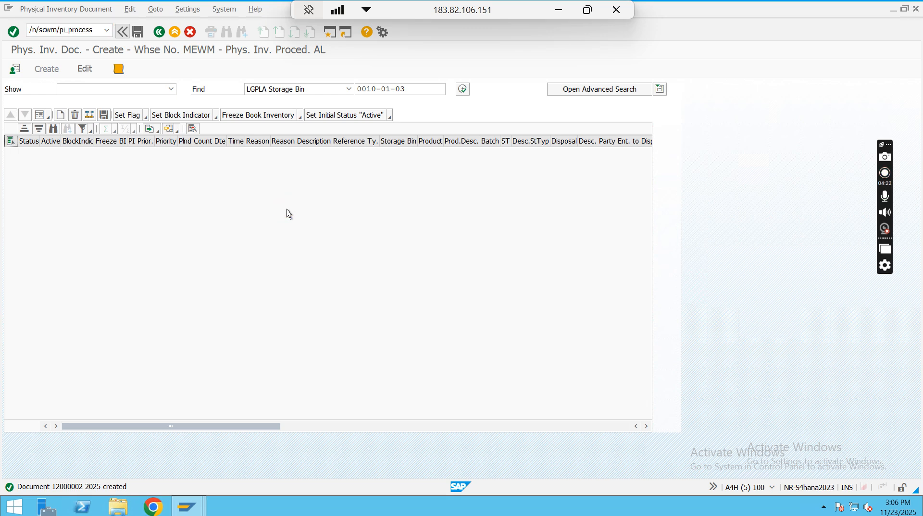
key(Return)
Find physical inventory document 12000002 by its document number and open its item details
click(374, 94)
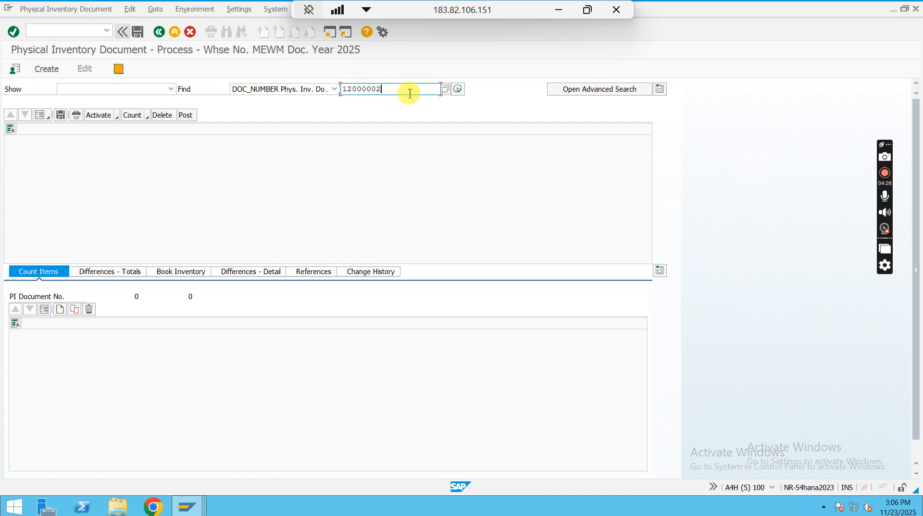
click(458, 89)
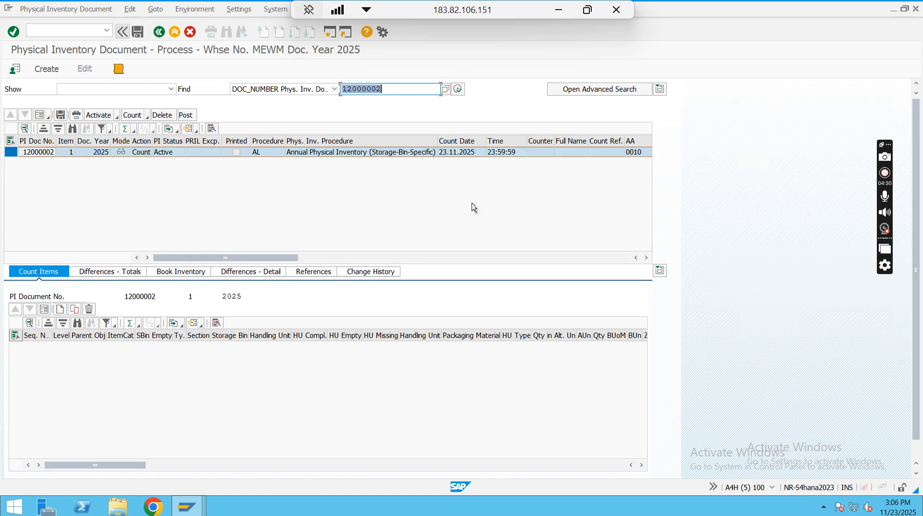
click(10, 153)
click(39, 115)
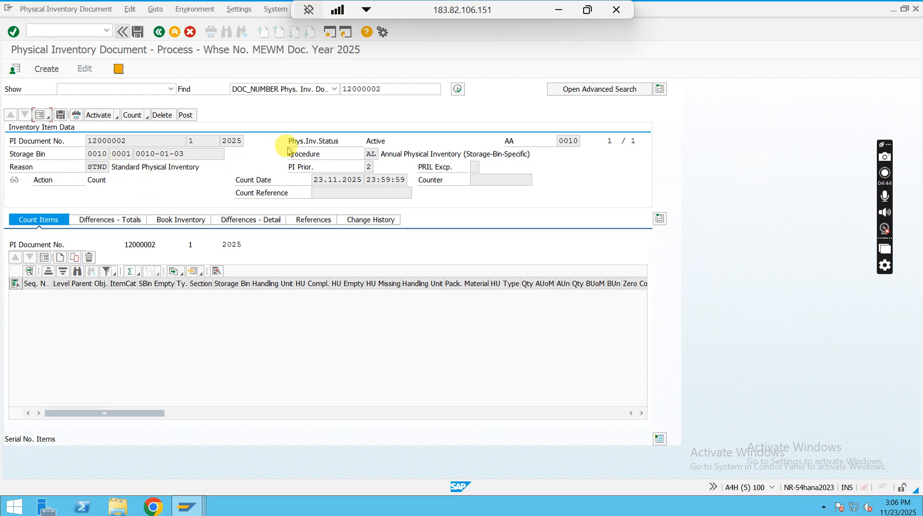
Examine the document's procedure and the possible activity areas for physical inventory without choosing another one
click(379, 154)
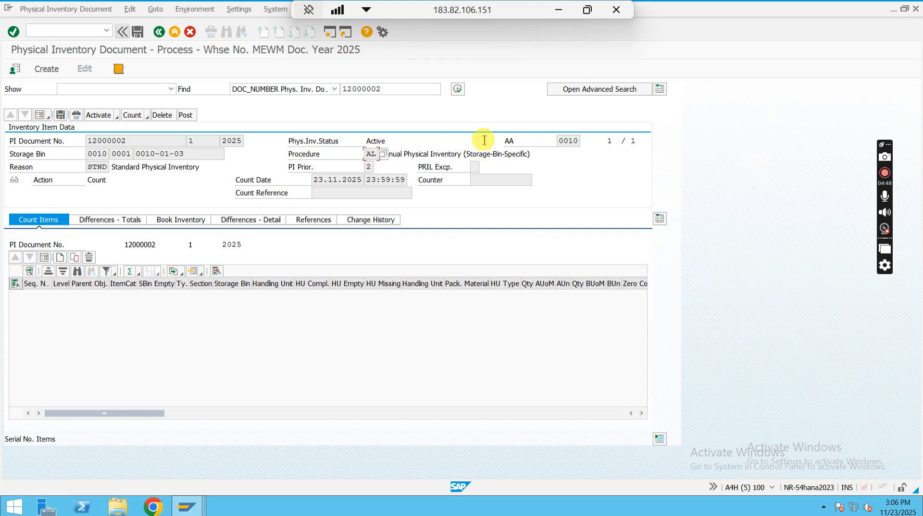
click(568, 140)
click(584, 141)
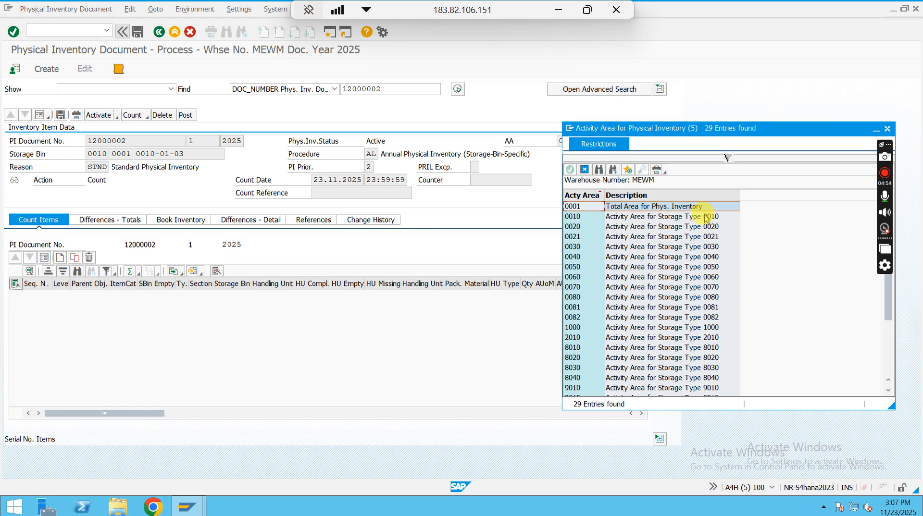
drag(701, 133, 590, 240)
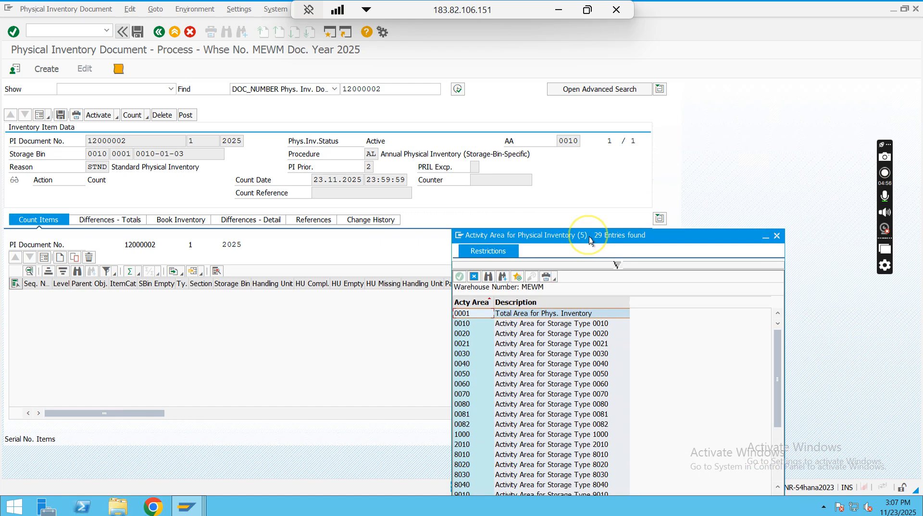
click(776, 237)
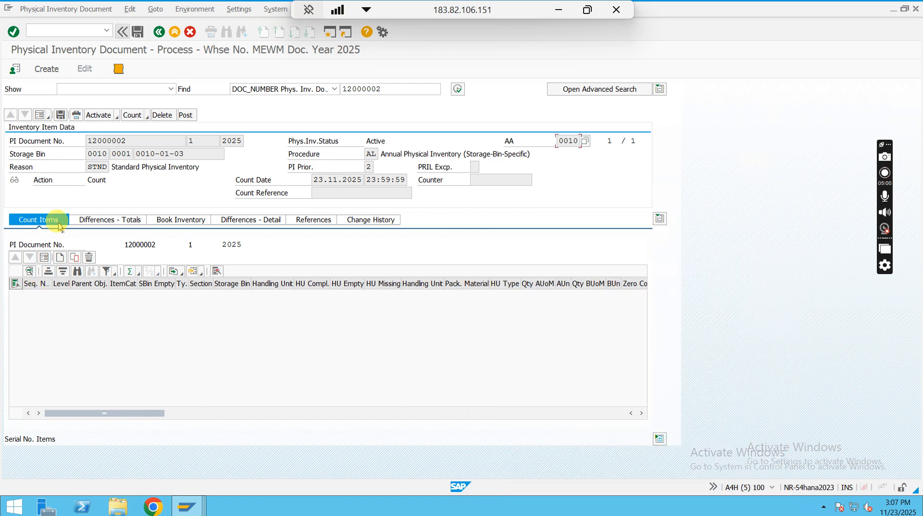
Return to the document list, widen the Action column and select the item of document 12000002
click(41, 115)
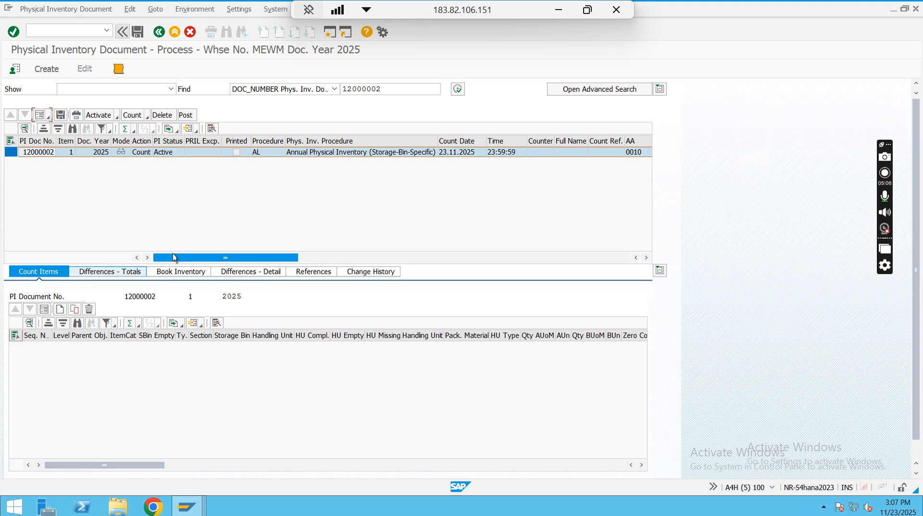
mouse_move(180, 258)
mouse_down()
mouse_move(215, 257)
mouse_move(186, 258)
mouse_up()
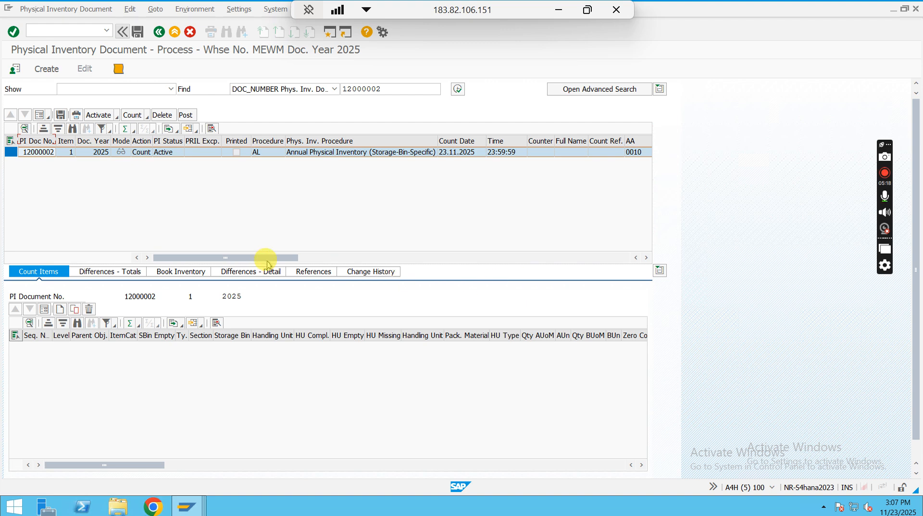
drag(267, 258, 149, 264)
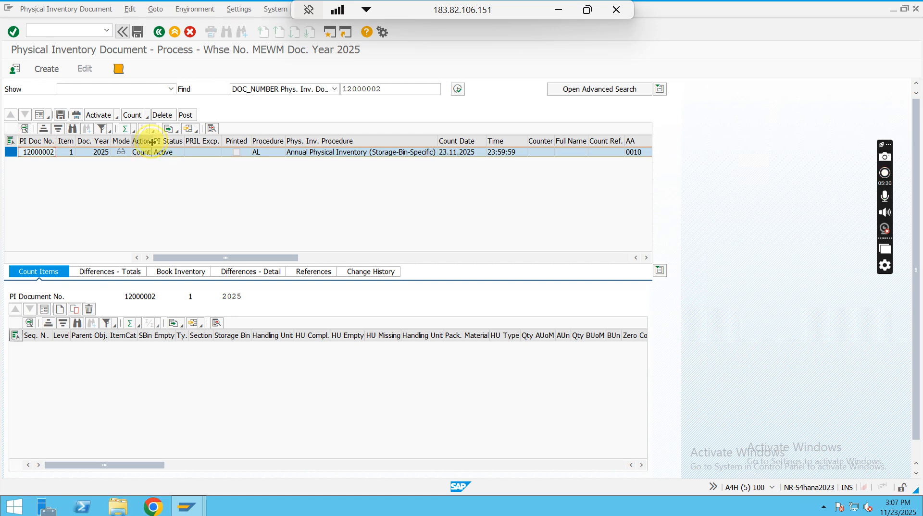
drag(153, 142, 169, 139)
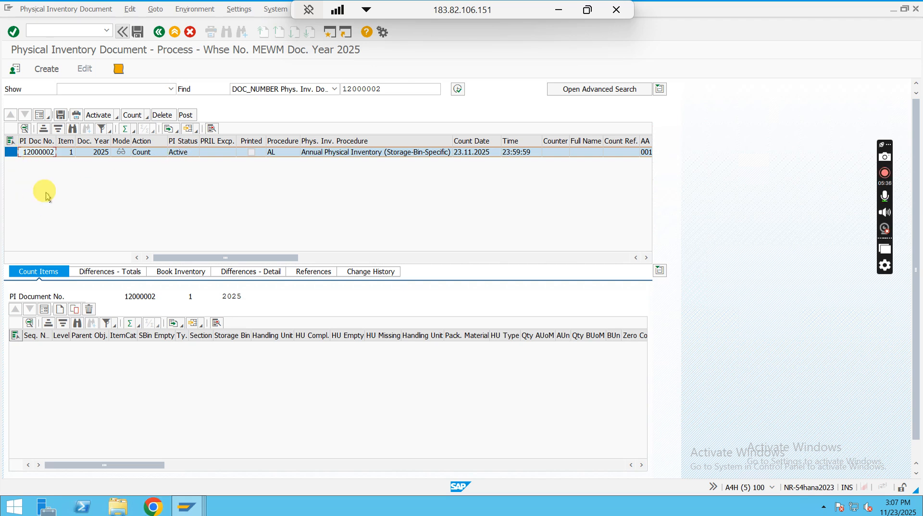
click(11, 153)
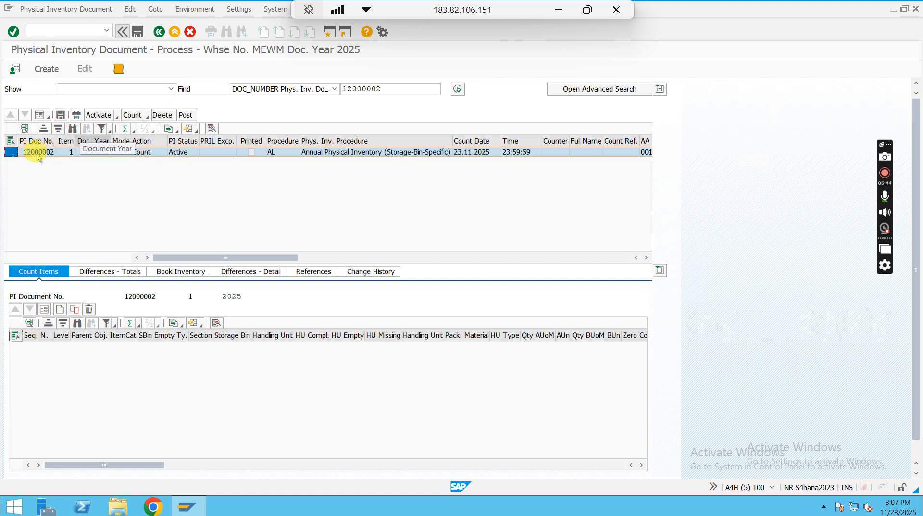
click(139, 120)
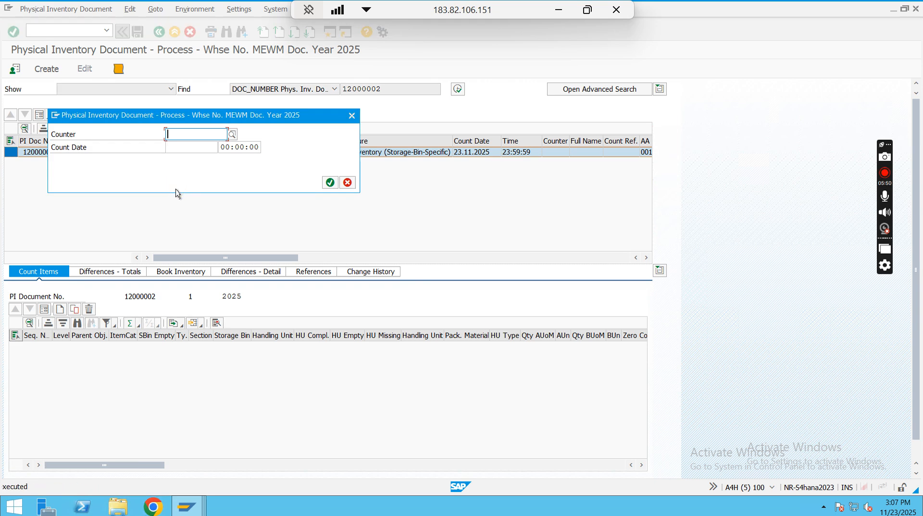
drag(194, 121, 213, 172)
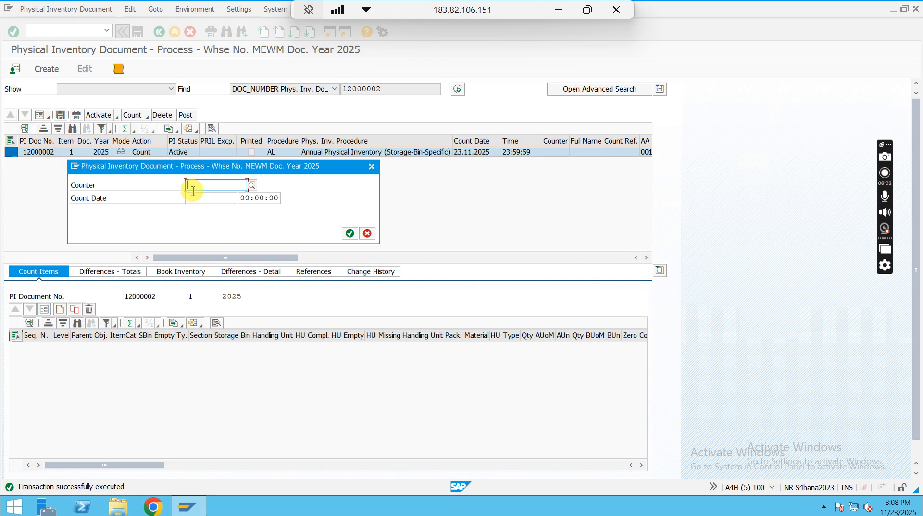
click(371, 167)
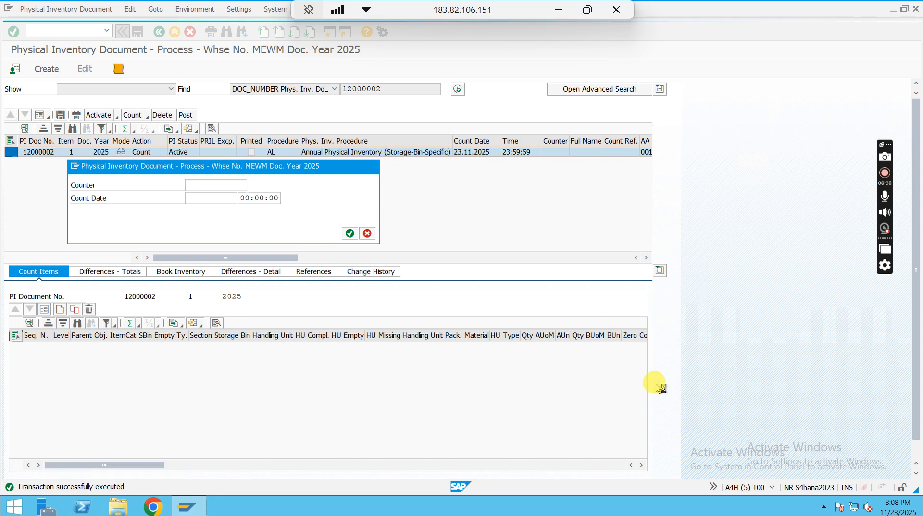
Look up the logged-on user ID and start the count for document 12000002 with that user as counter and count date 23.11.2025
click(771, 487)
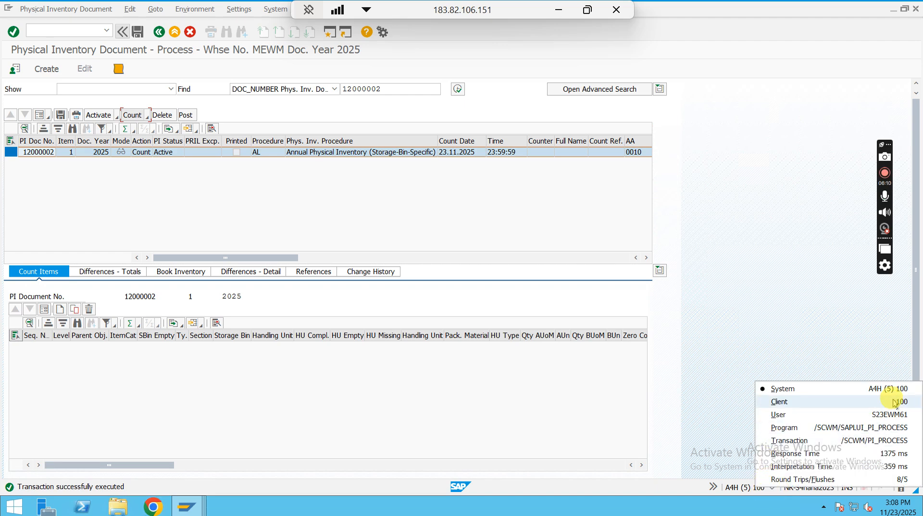
click(10, 152)
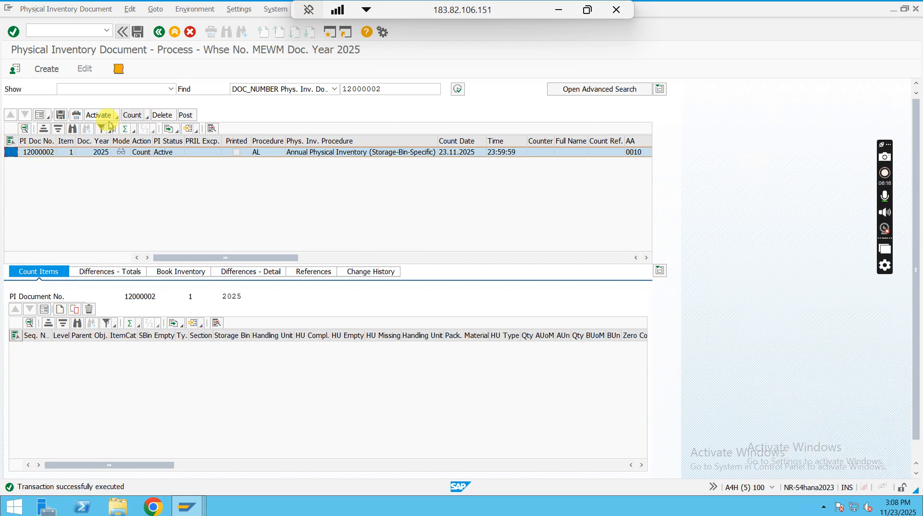
click(132, 116)
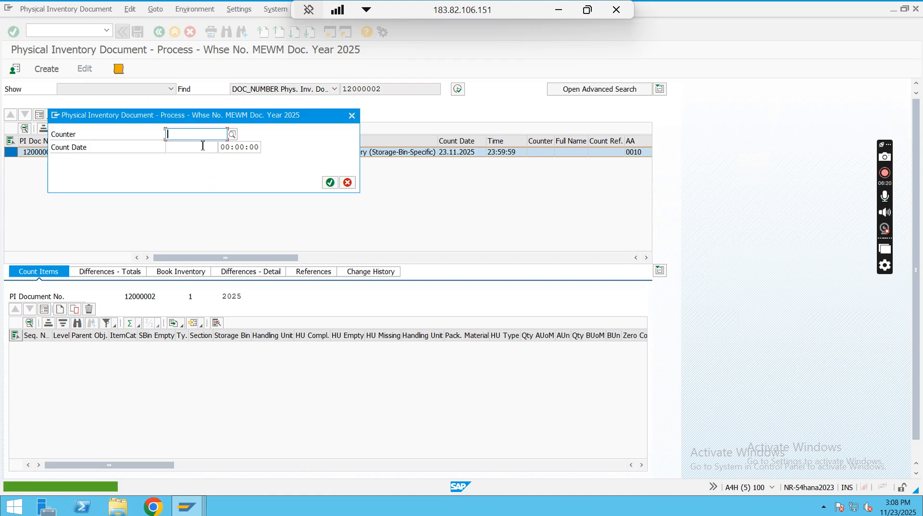
text(s23)
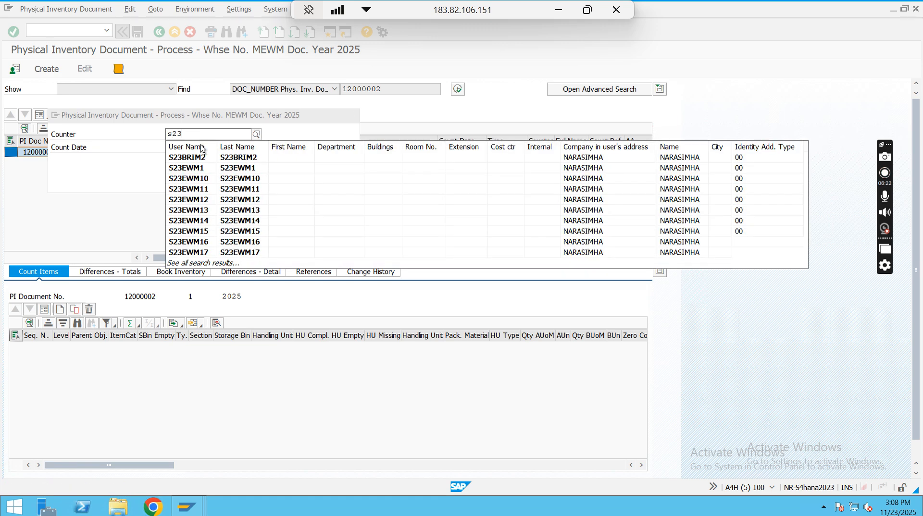
text(ewm61)
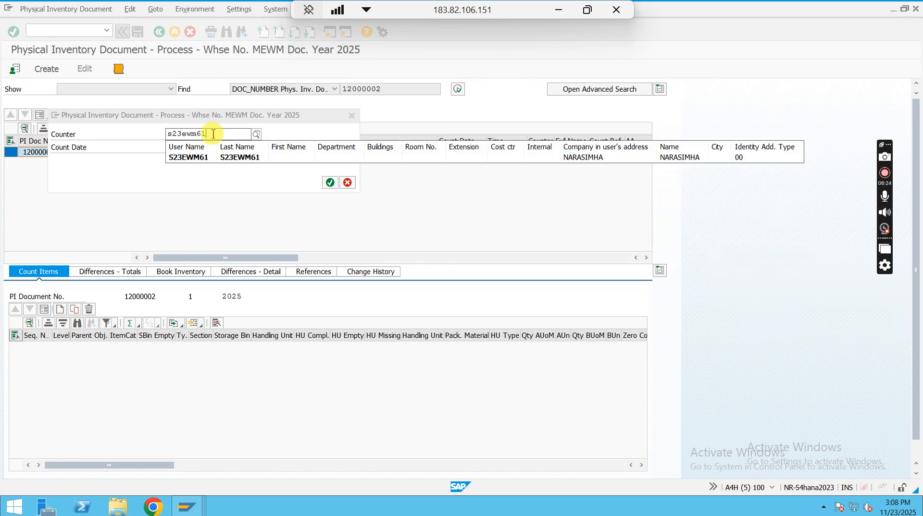
click(226, 158)
click(209, 147)
click(222, 148)
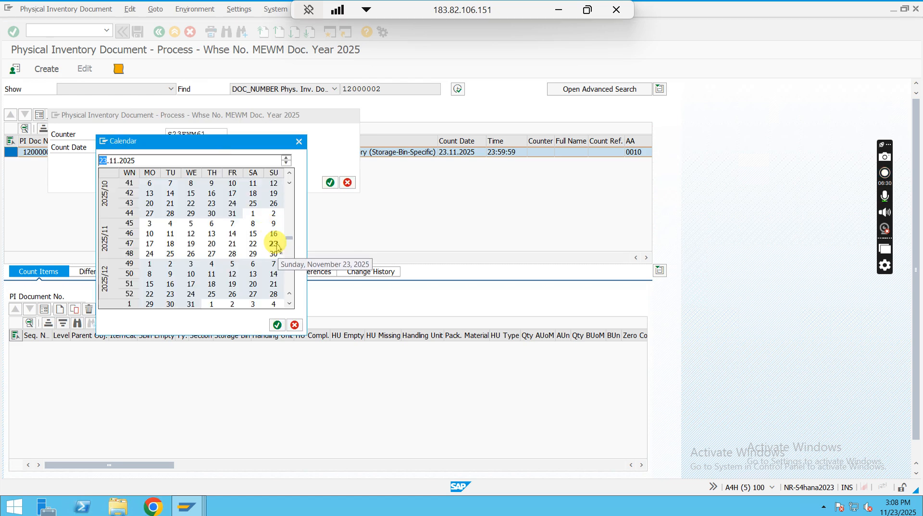
double_click(274, 244)
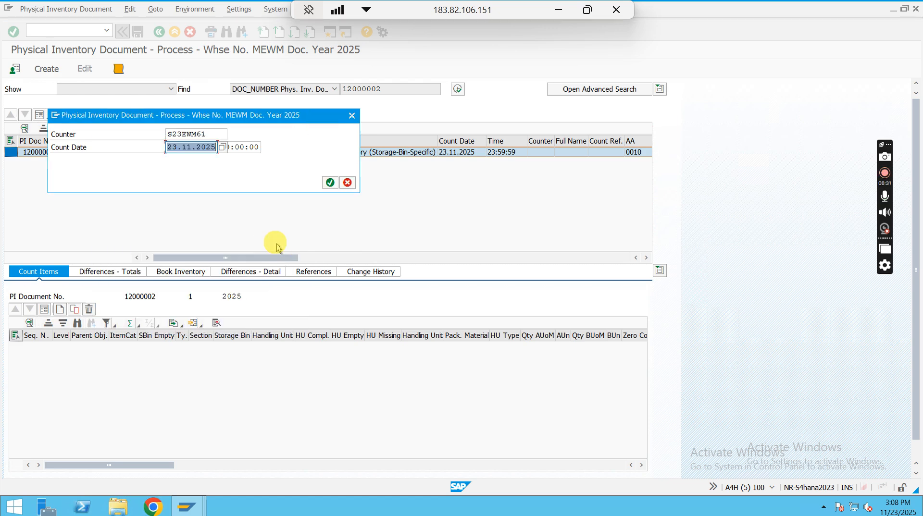
click(329, 182)
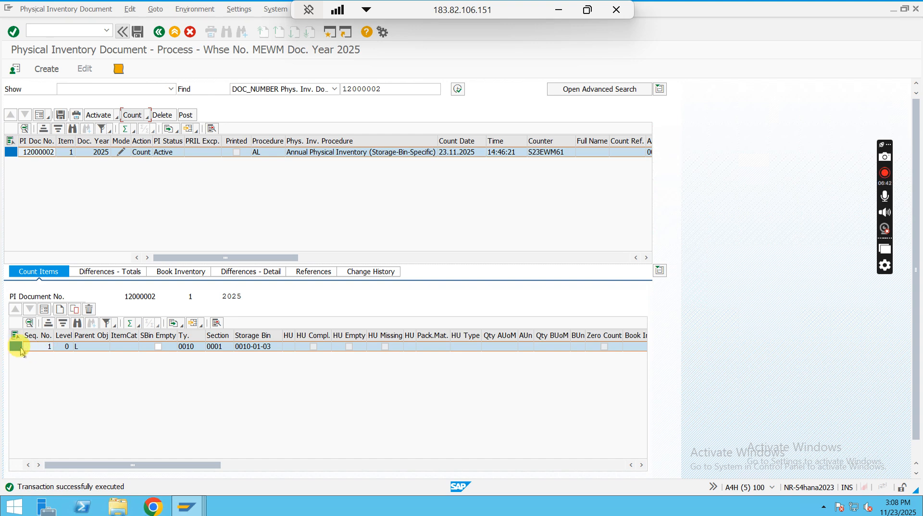
Open the detail form of the count item for storage bin 0010-01-03
click(43, 310)
click(44, 310)
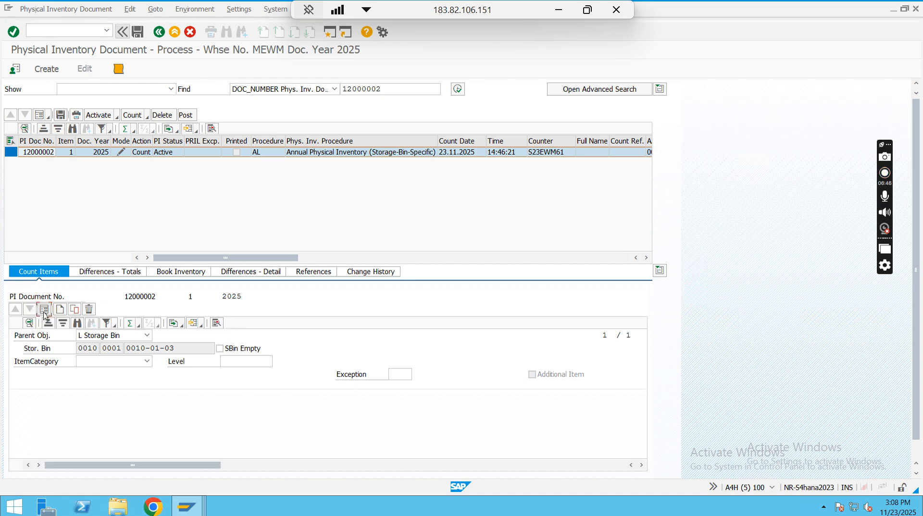
click(20, 348)
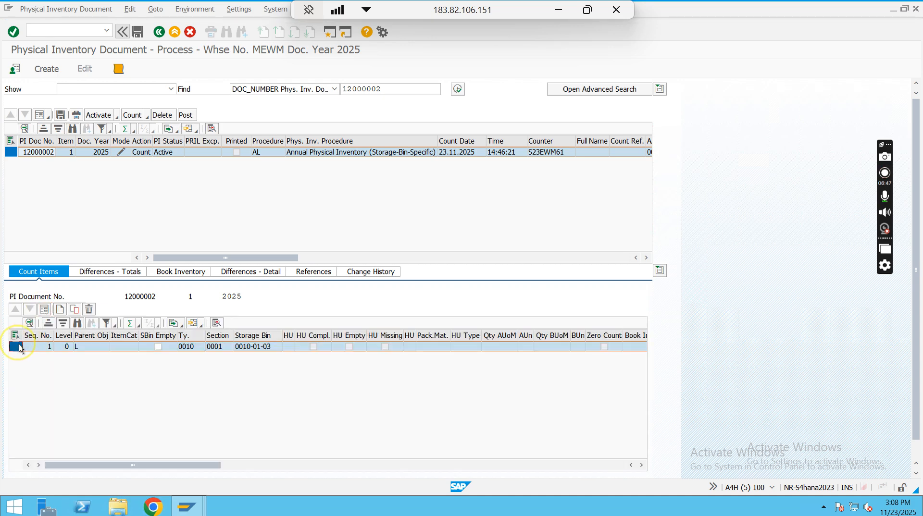
click(44, 310)
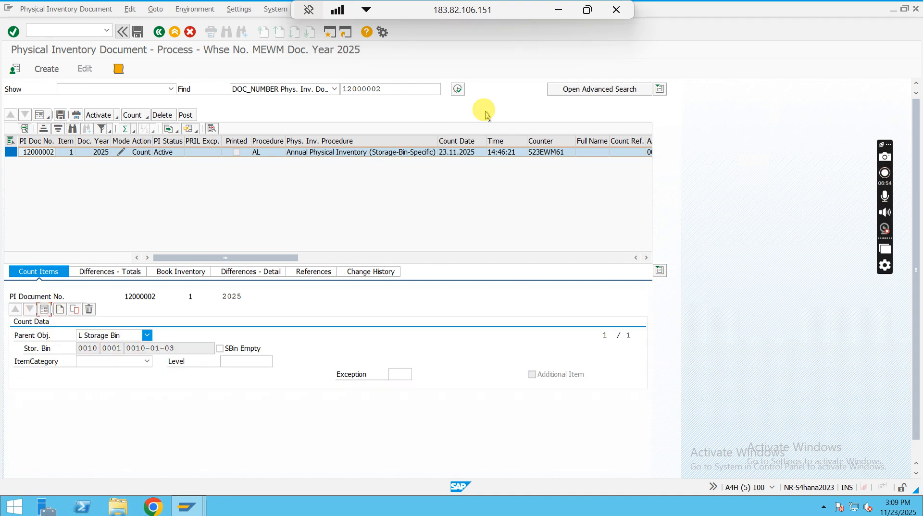
Check the storage-bin-specific heading in the Word notes, then return to SAP and examine the count item's storage bin
click(558, 10)
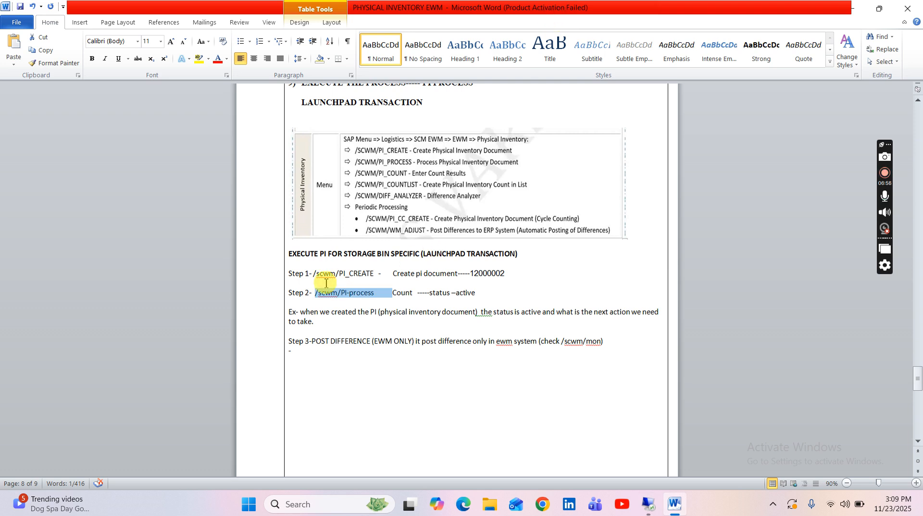
click(524, 253)
drag(525, 253, 396, 250)
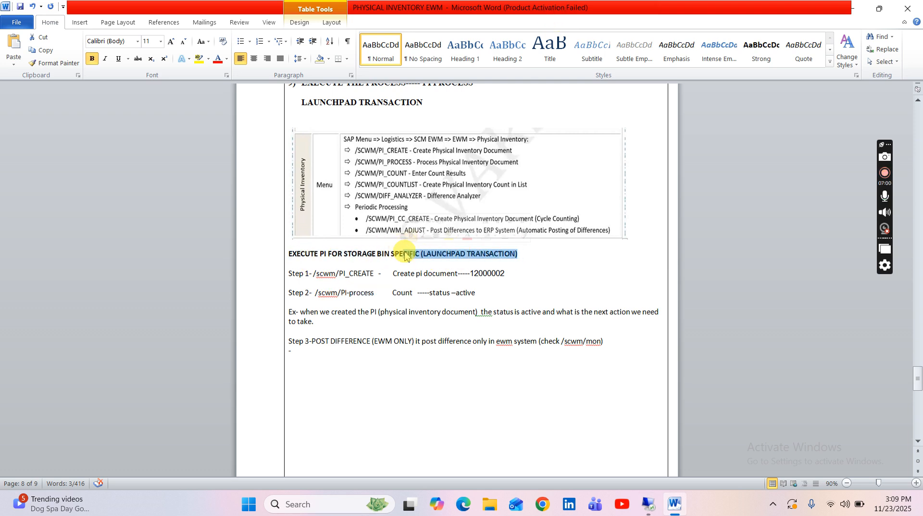
key(alt+Tab)
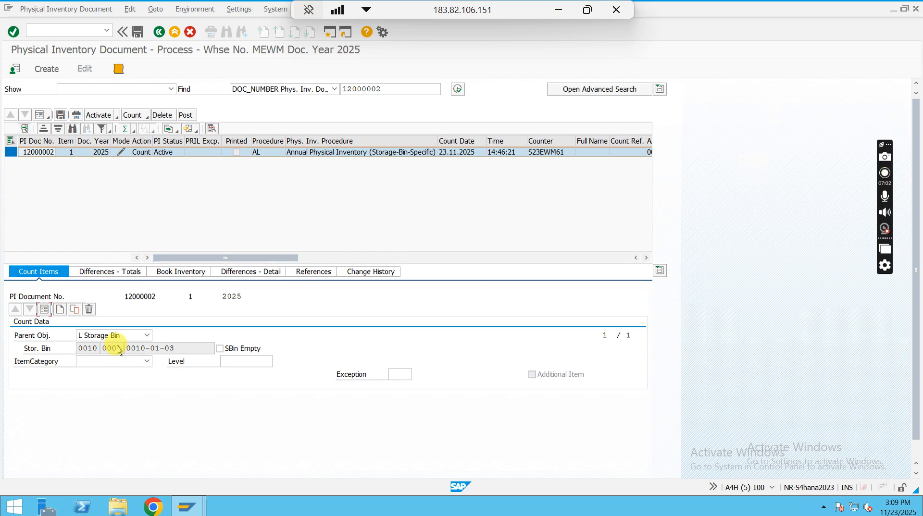
drag(175, 348, 120, 348)
click(175, 348)
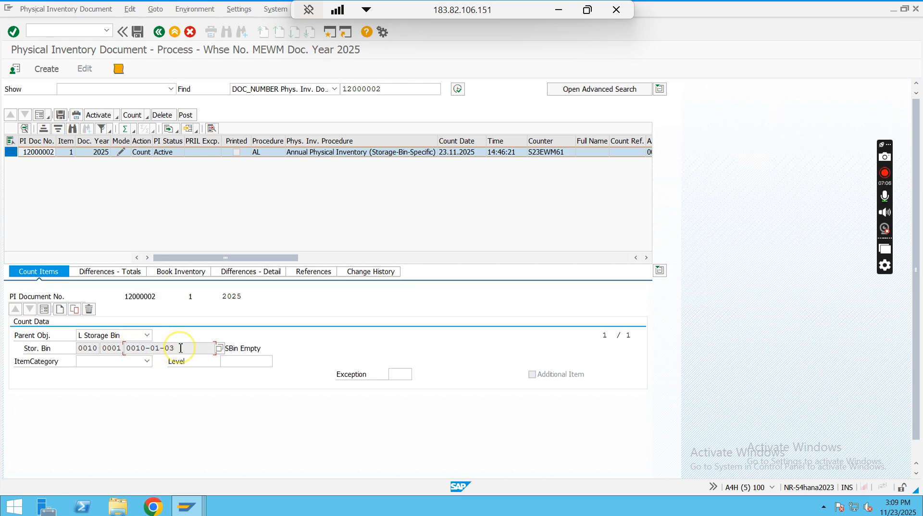
Set the count item's category to S Product
click(141, 365)
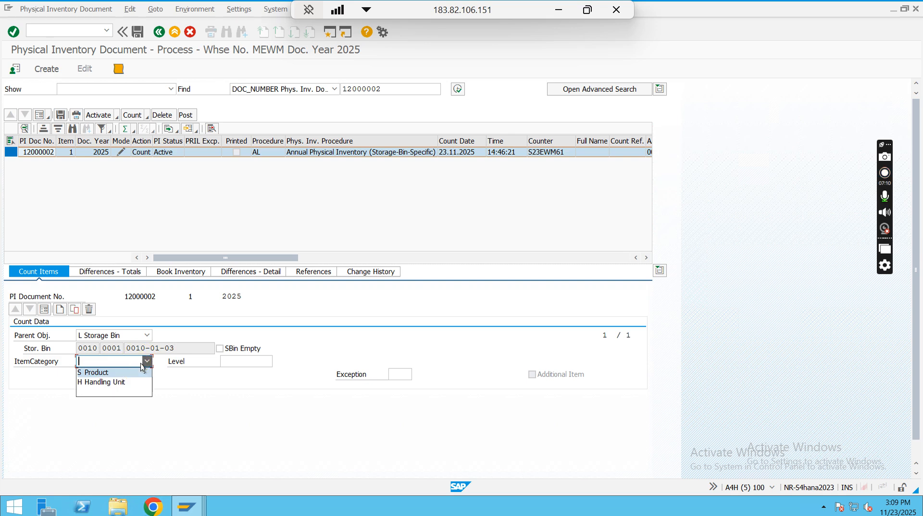
click(142, 368)
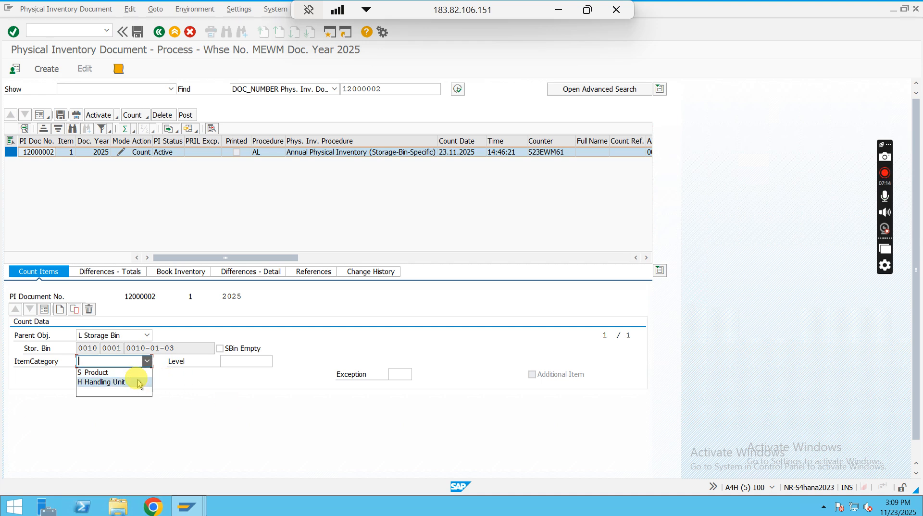
click(141, 373)
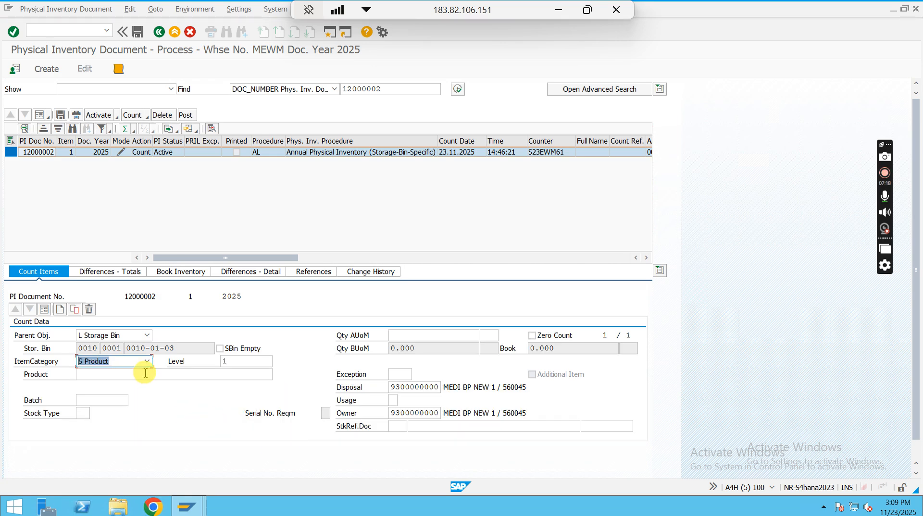
Check the stock of bin 0010-01-03 in the warehouse monitor's stock overview and return to the physical inventory document
key(alt+Tab)
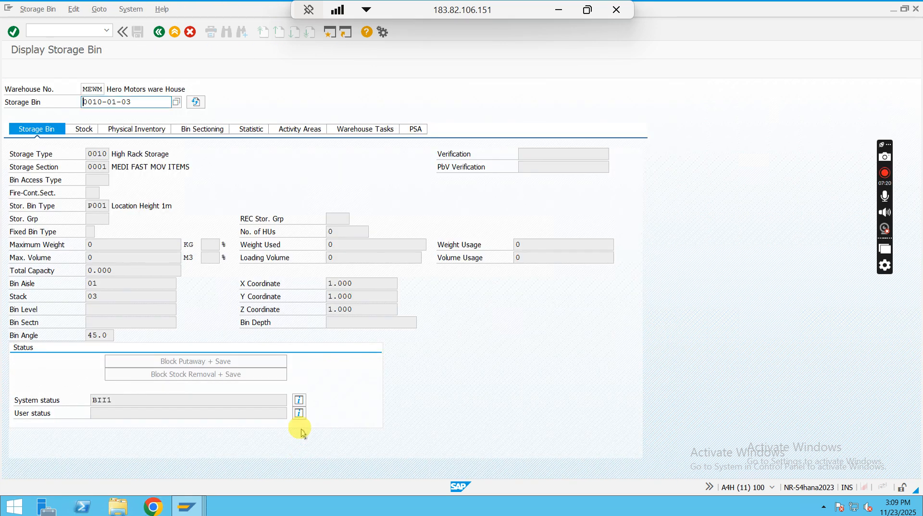
key(alt+Tab)
key(alt+Tab)
key(Tab)
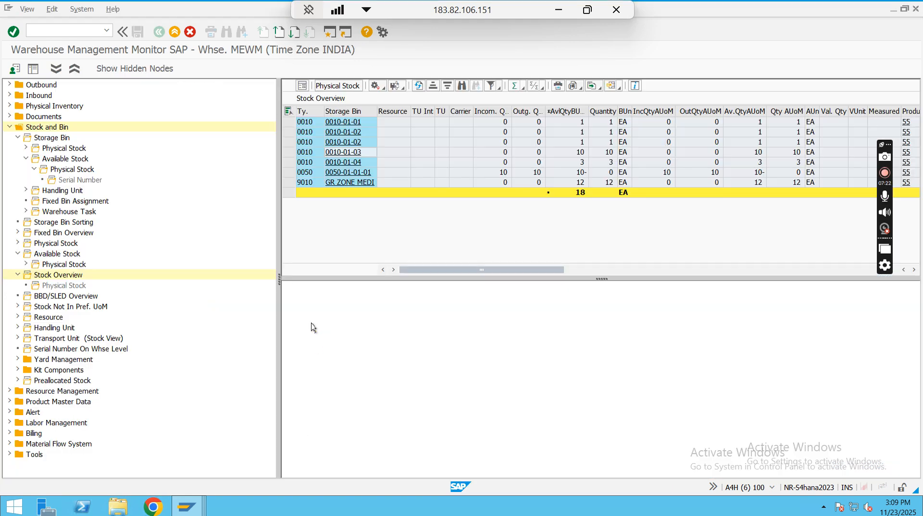
click(506, 272)
drag(506, 272, 458, 273)
key(alt+Tab)
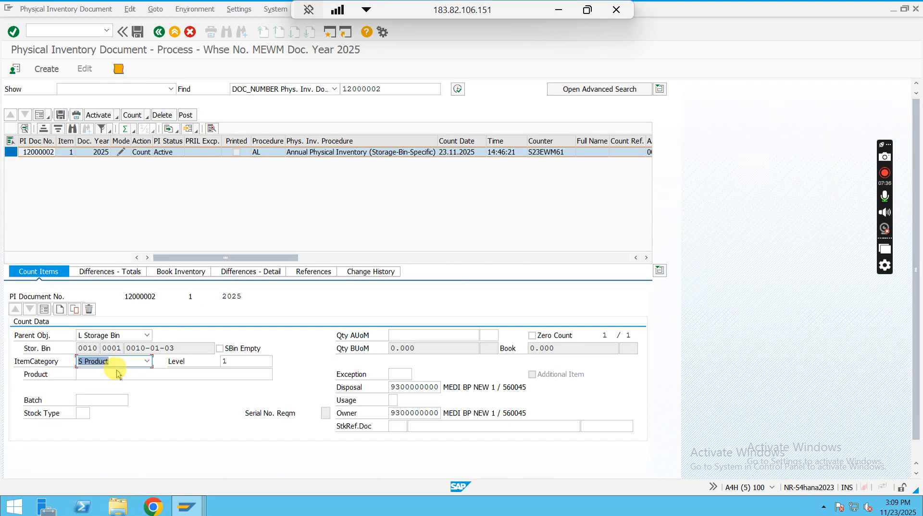
Reselect S Product as the item category and enter product 55 in the count item
click(144, 362)
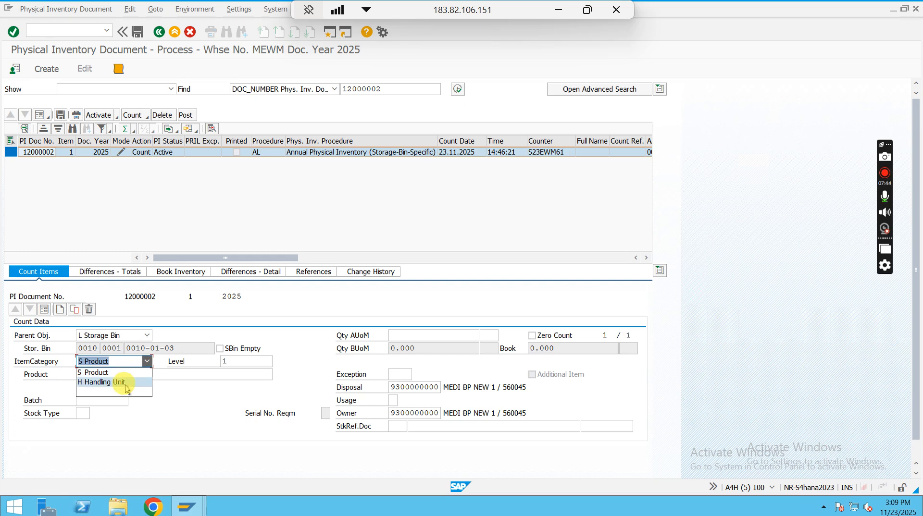
click(126, 372)
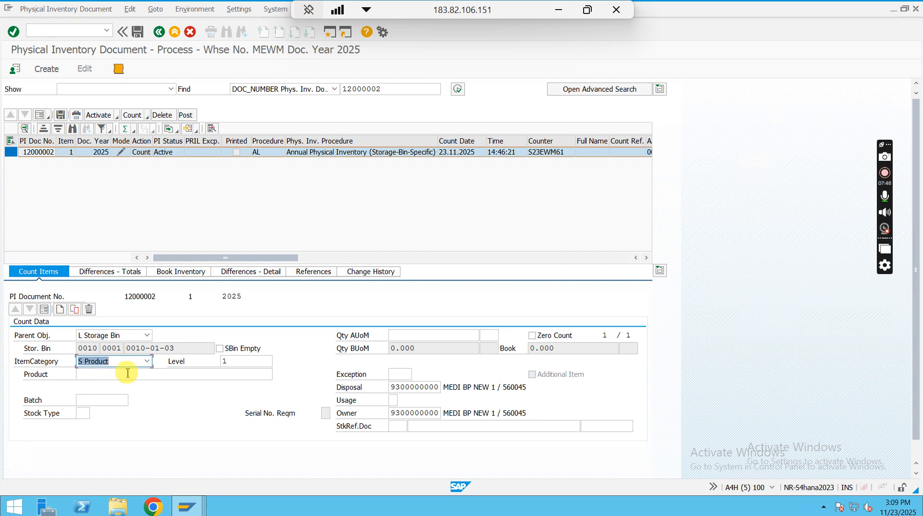
click(129, 373)
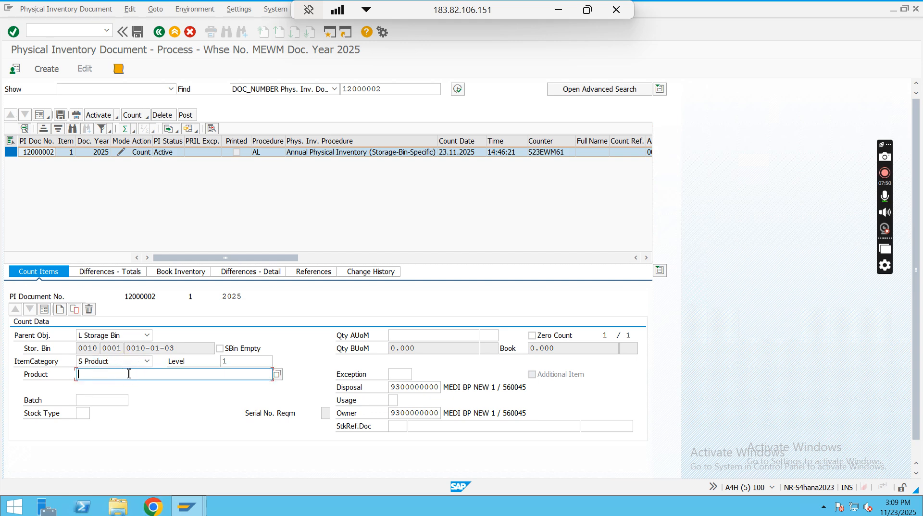
click(142, 375)
text(55)
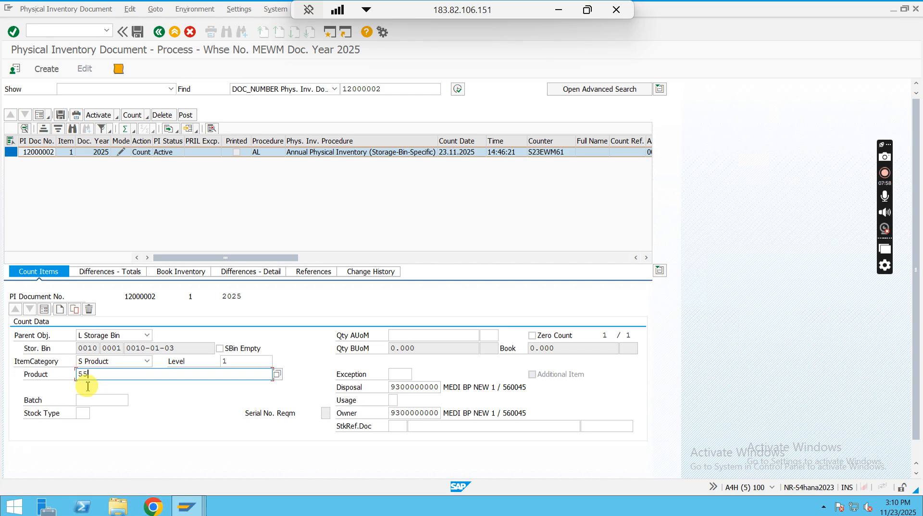
Set the count item's stock type to F2, Unrestricted-Use Warehouse
click(82, 414)
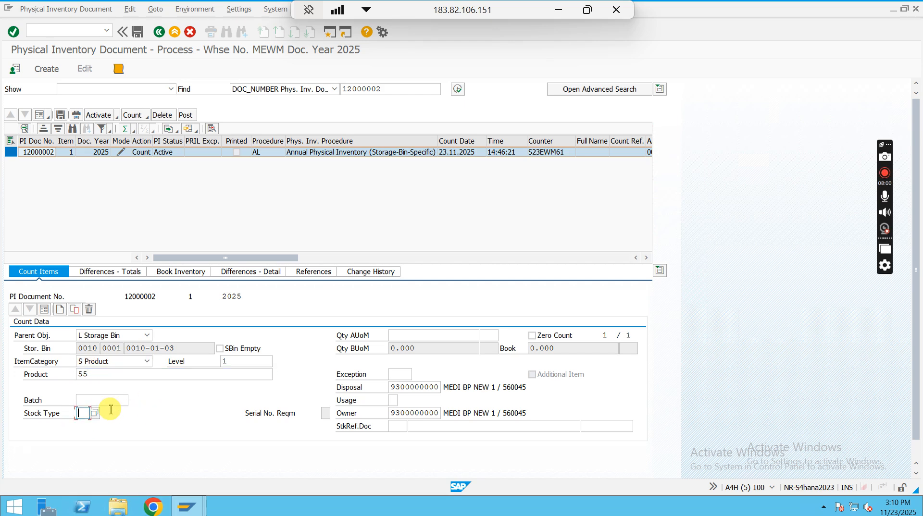
click(95, 413)
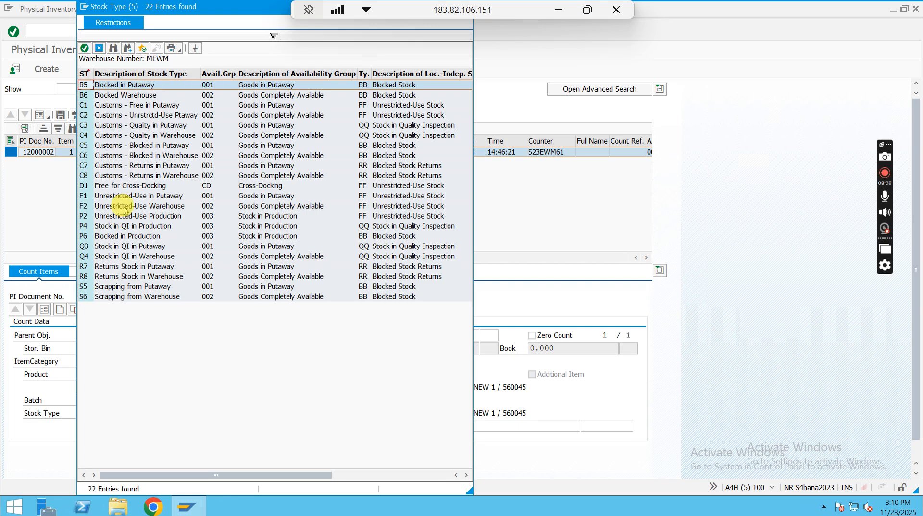
double_click(124, 207)
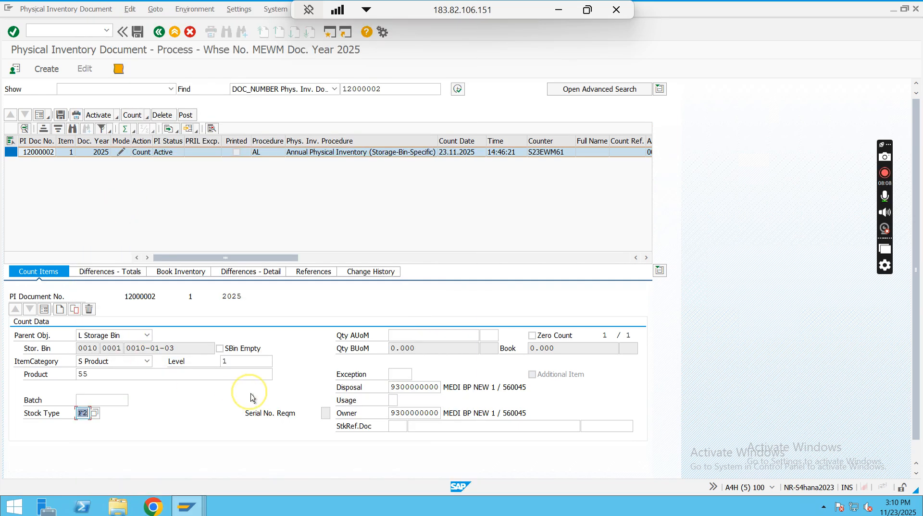
Check the bin's quantity in the warehouse monitor, then enter and confirm a counted quantity of 2 for product 55
click(426, 336)
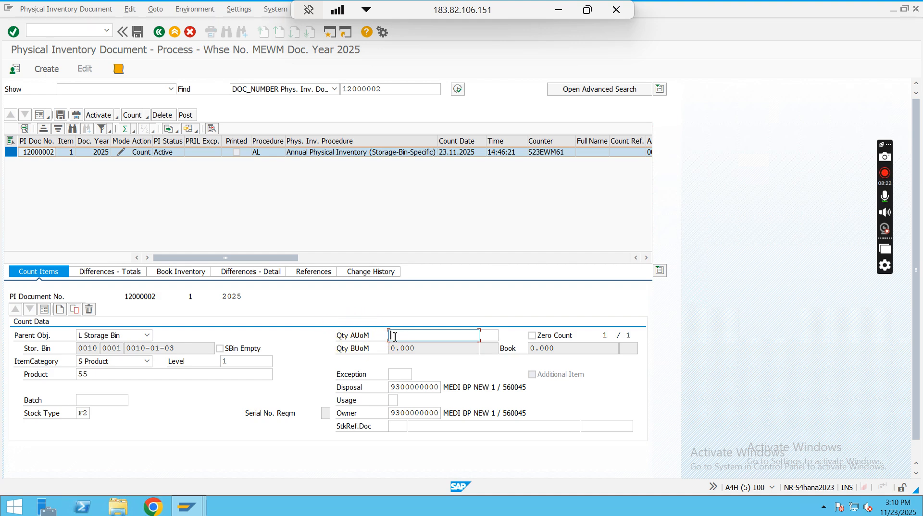
key(alt+Tab)
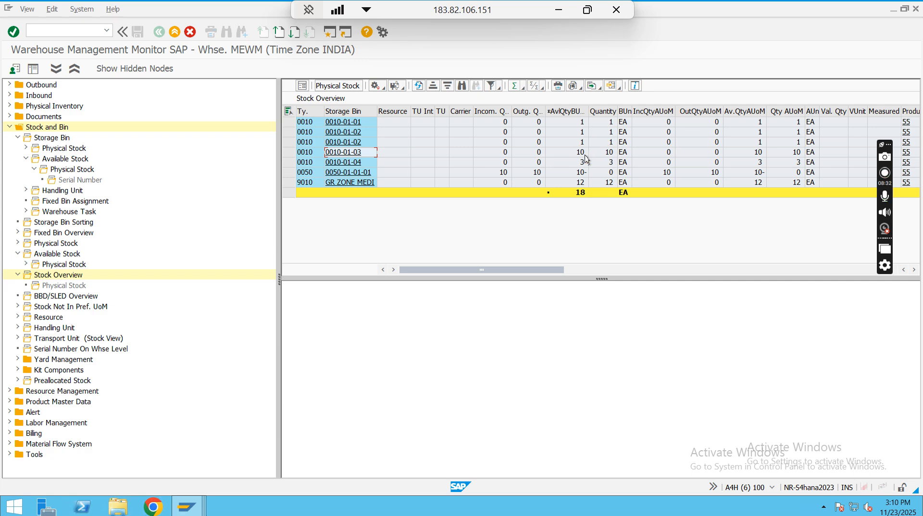
key(alt+Tab)
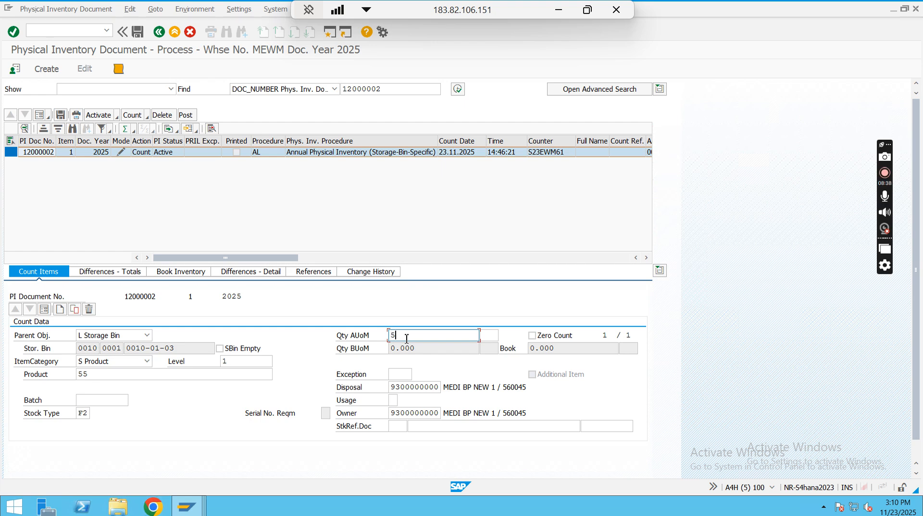
key(BackSpace)
text(2)
key(Return)
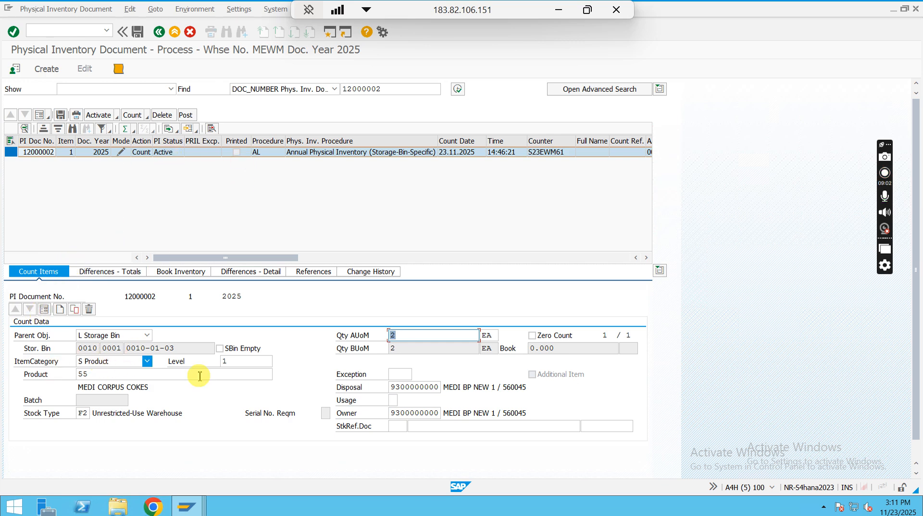
Set the counted quantity for product 55 to 9 EA and confirm the entry
click(403, 337)
click(421, 336)
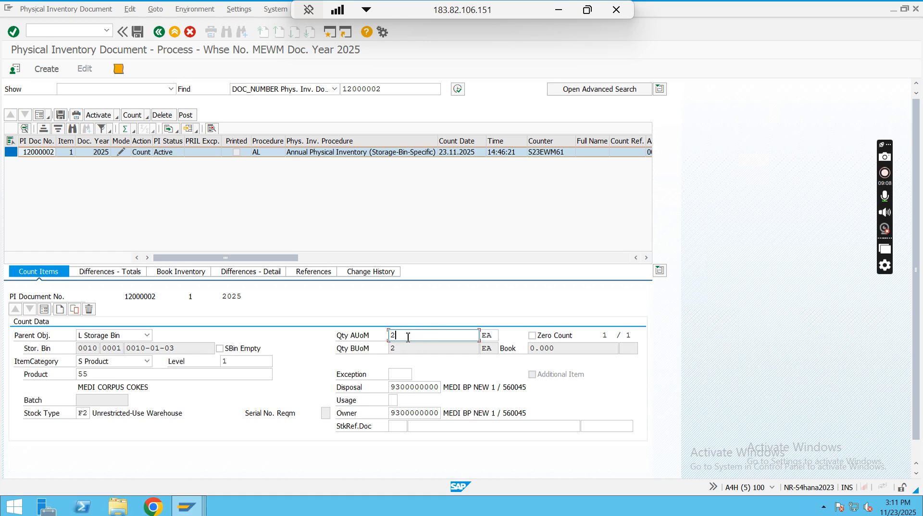
key(BackSpace)
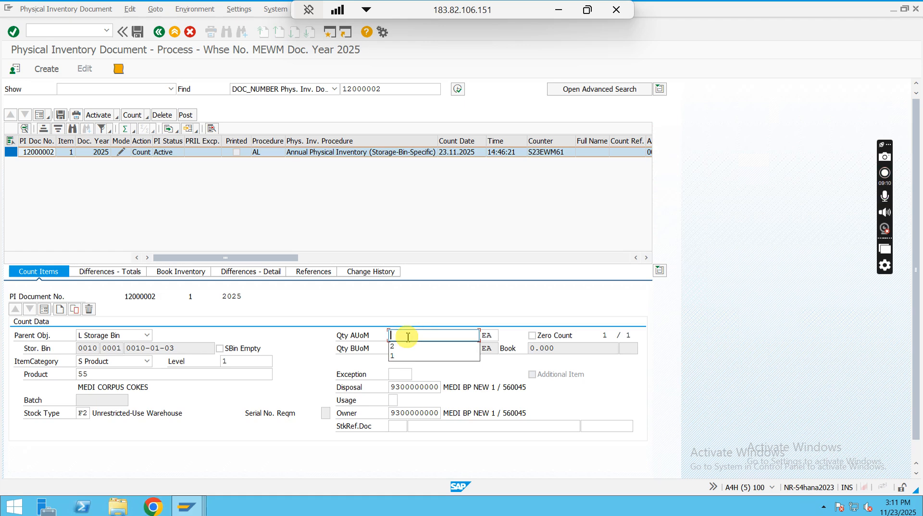
text(9)
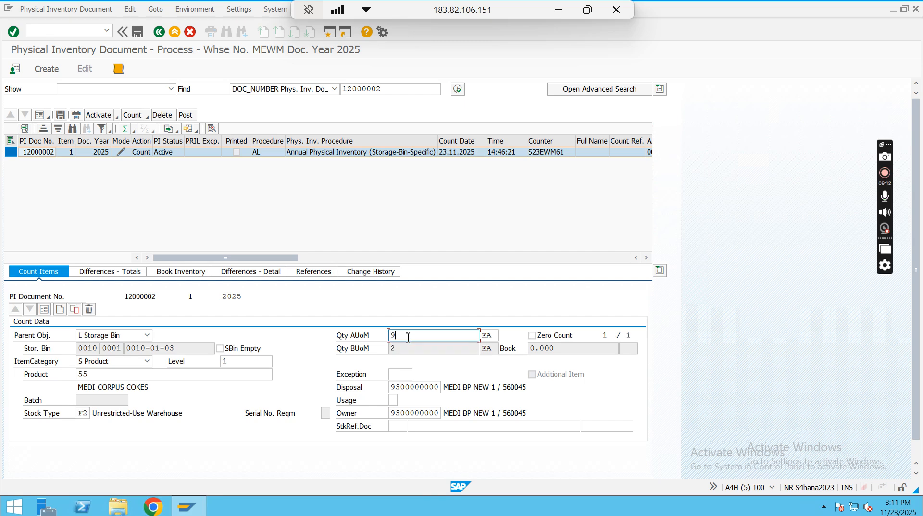
click(403, 346)
key(Return)
click(428, 344)
click(424, 338)
Compare the stock of bin 0010-01-03 in the warehouse monitor with the counted quantity in the physical inventory document
key(alt+Tab)
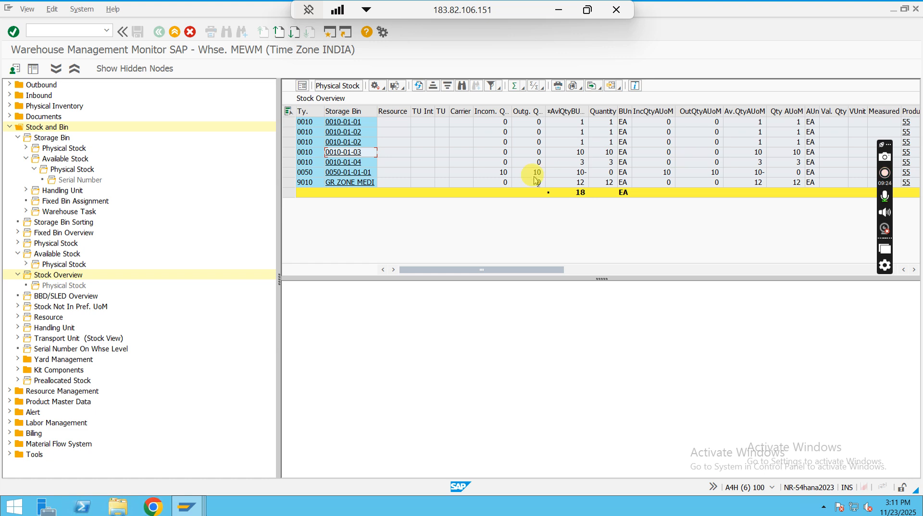
key(alt+Tab)
click(406, 333)
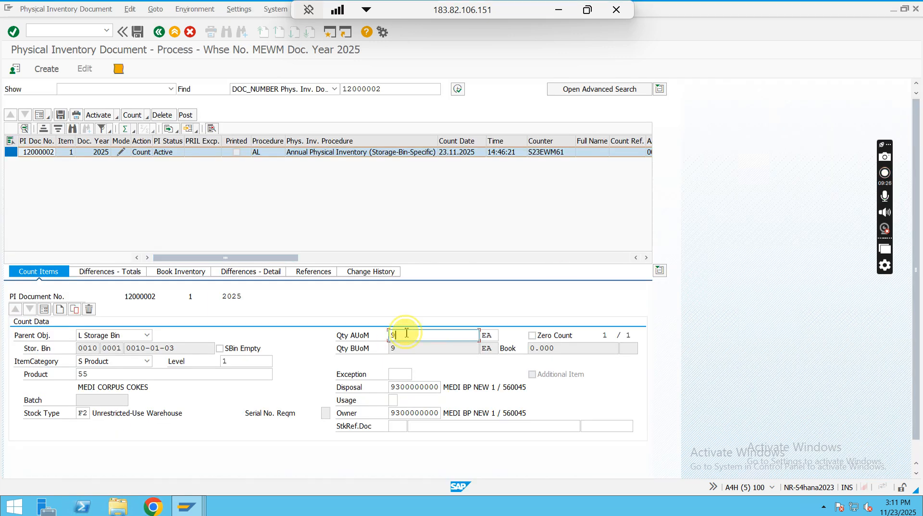
click(418, 338)
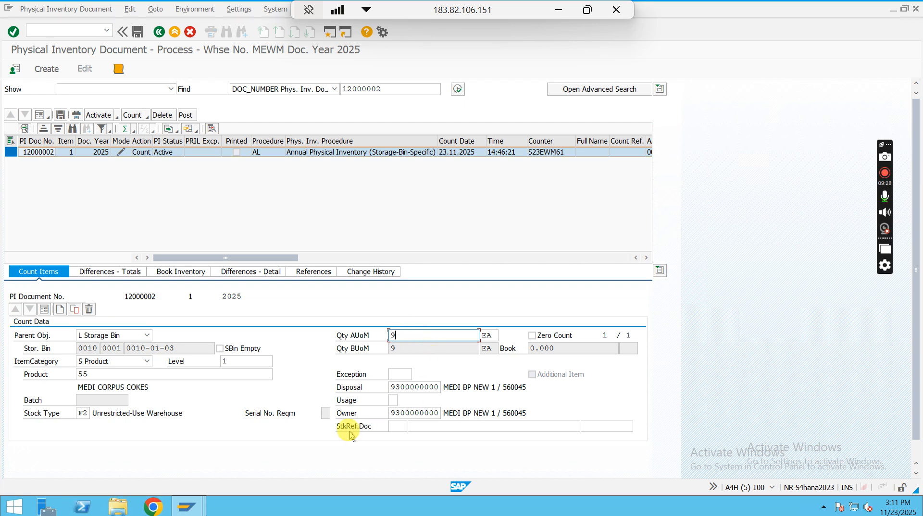
double_click(393, 336)
click(393, 336)
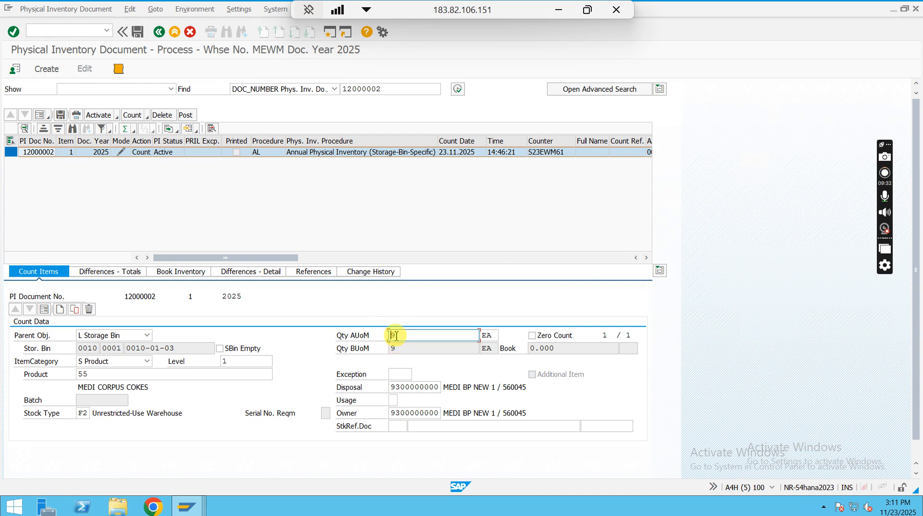
double_click(401, 336)
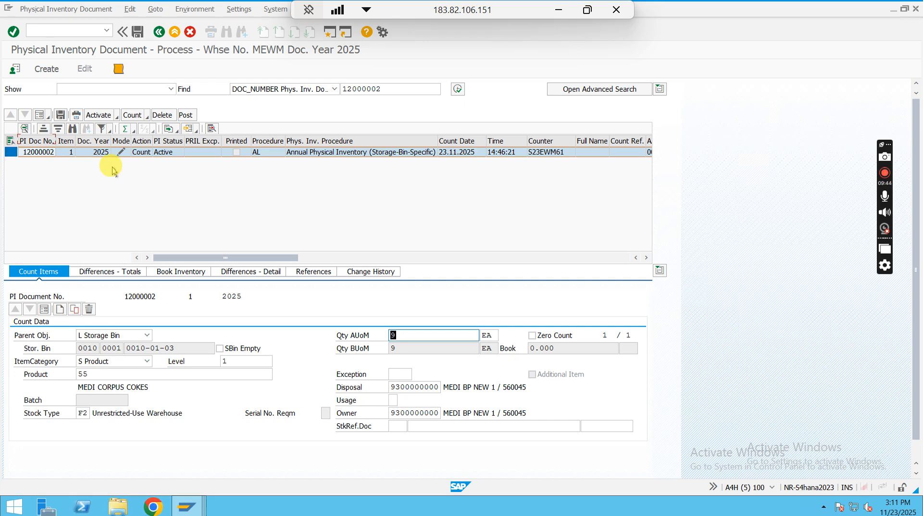
Save the count of the selected physical inventory document, open the details of the resulting message and close them
click(17, 155)
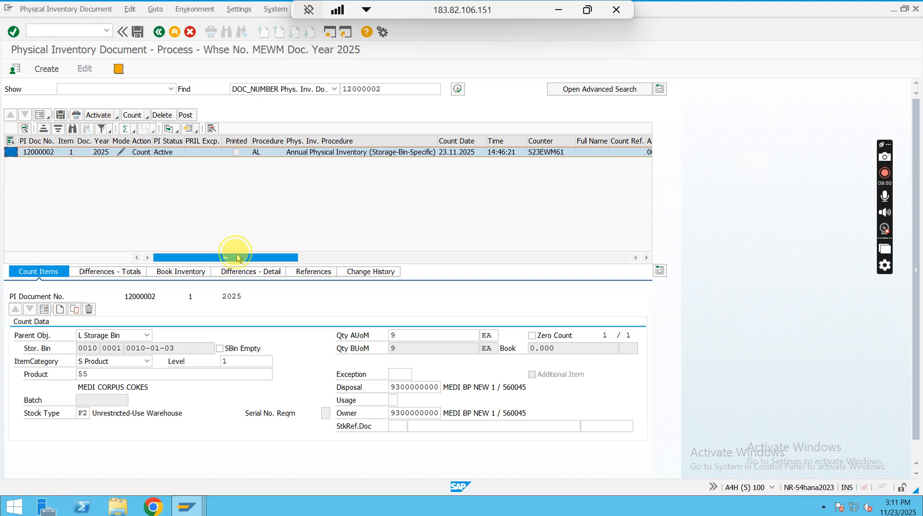
click(139, 32)
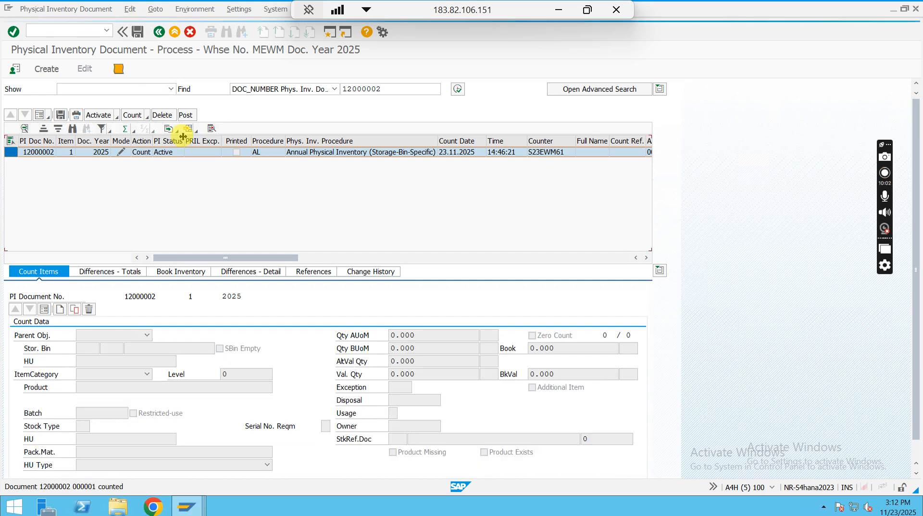
double_click(123, 488)
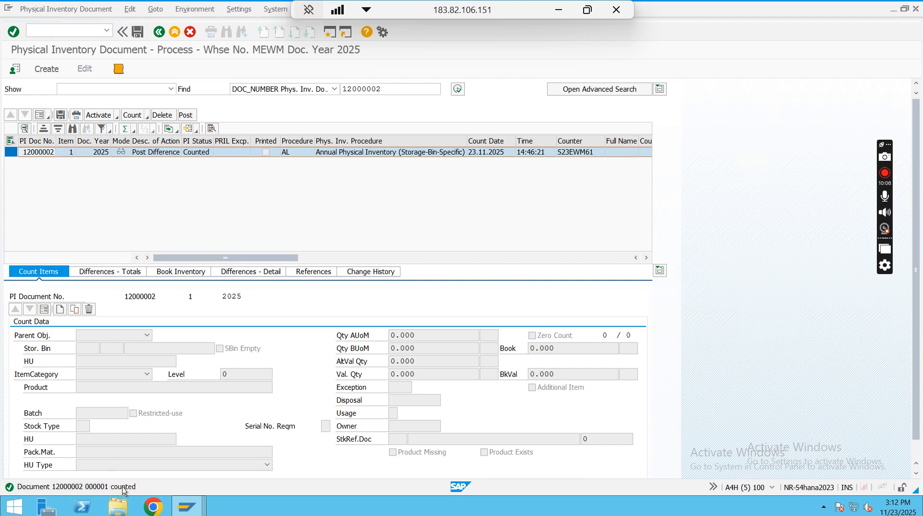
drag(109, 283, 68, 281)
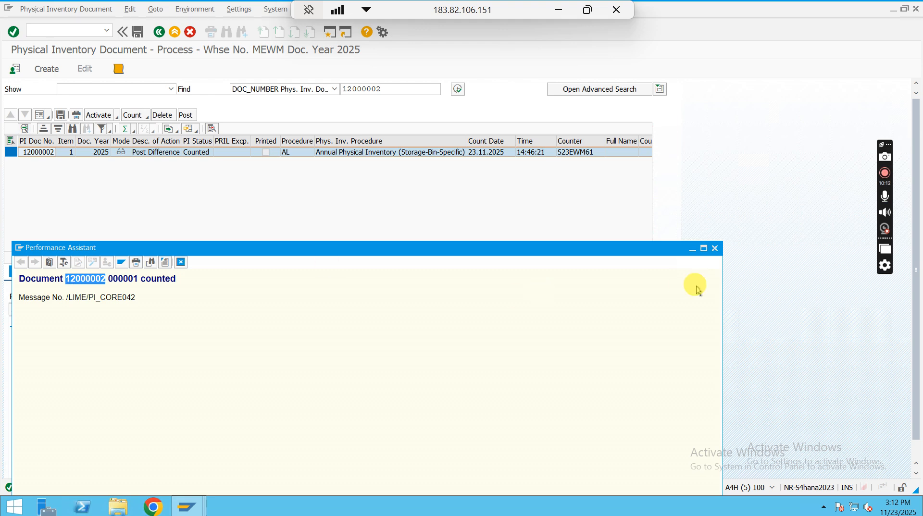
click(715, 249)
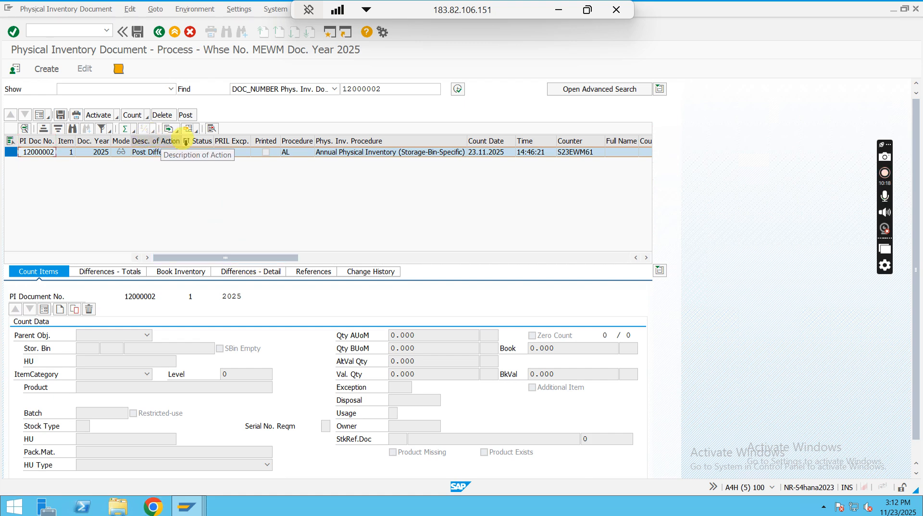
Fit the Description of Action and PI Status columns of the document list to their full contents
double_click(184, 144)
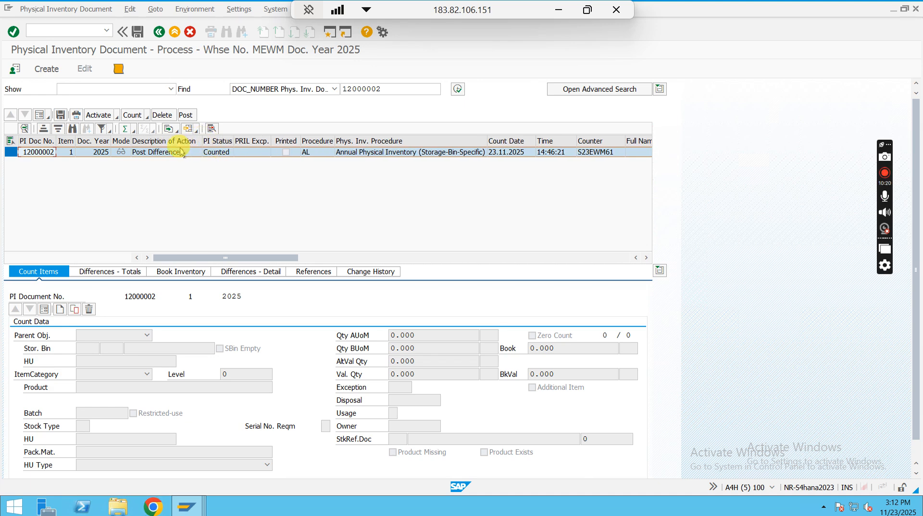
click(230, 153)
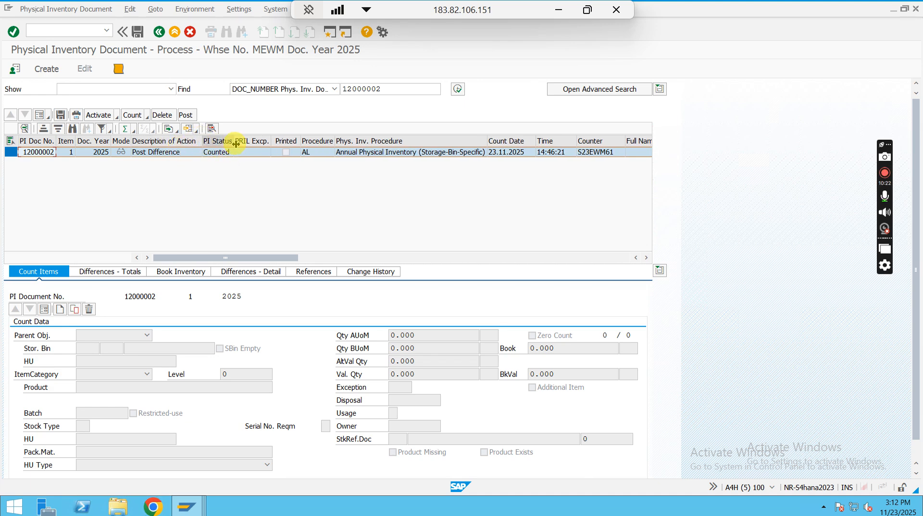
double_click(236, 145)
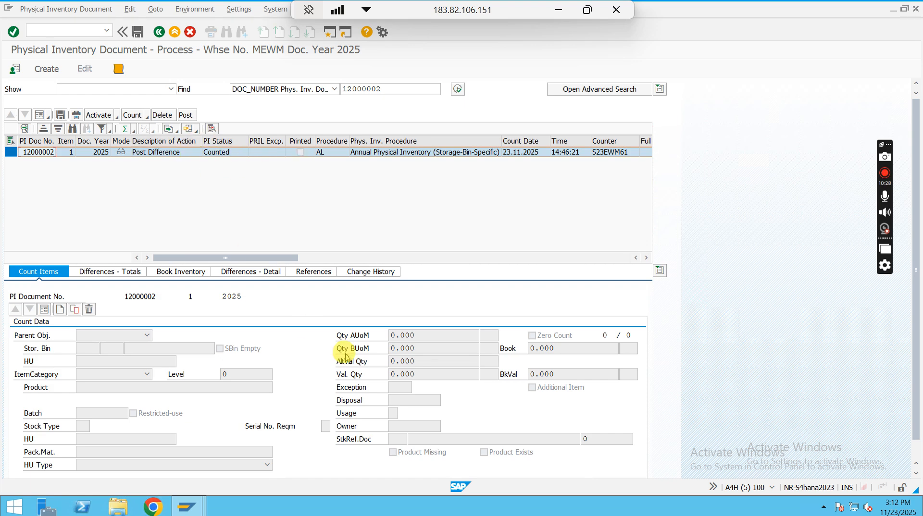
Switch to the Word notes, review steps 1 to 3 of the storage-bin-specific inventory process, and return to the SAP document
click(558, 9)
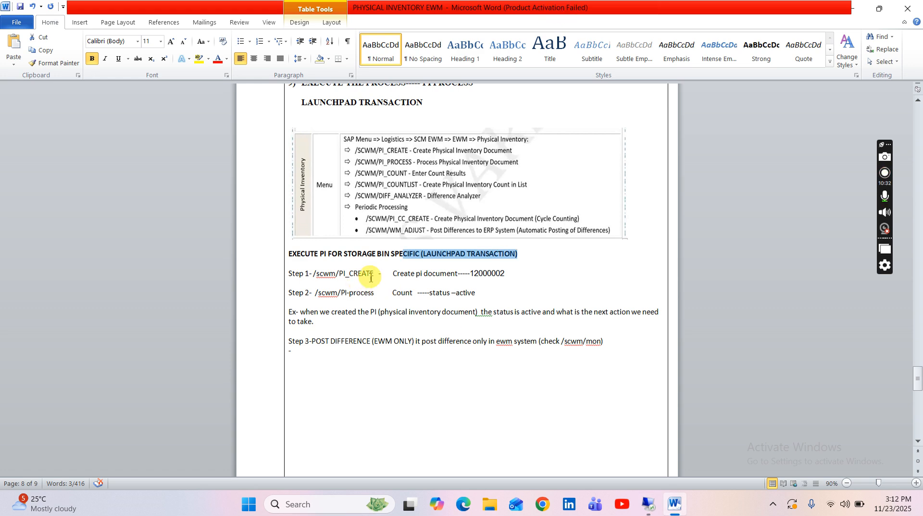
drag(377, 275, 316, 274)
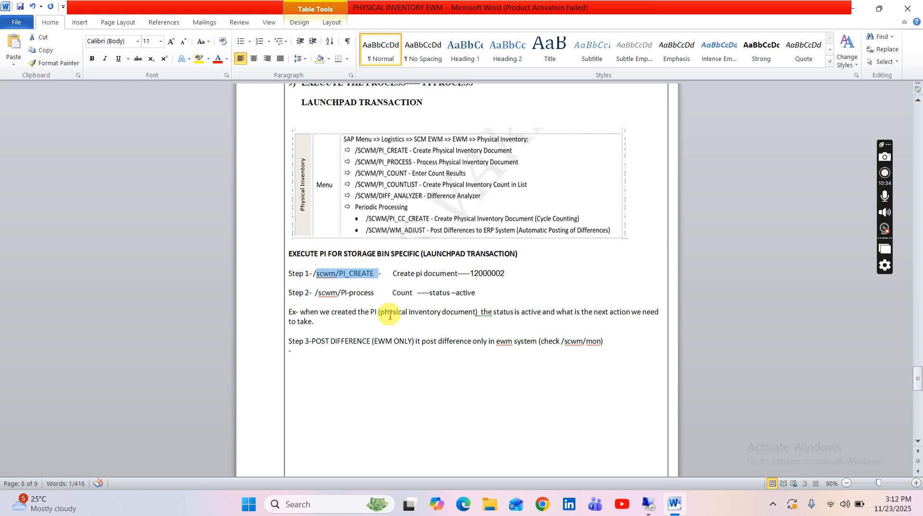
drag(378, 293, 317, 292)
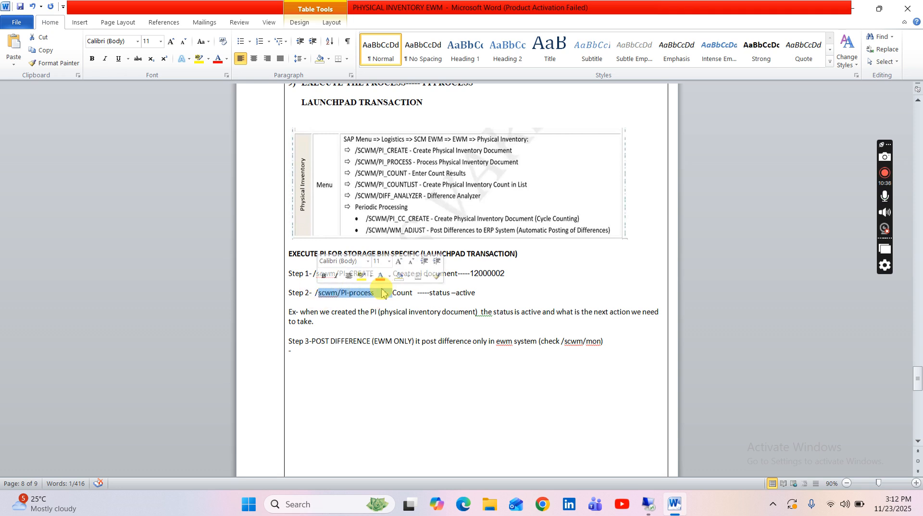
drag(416, 293, 350, 292)
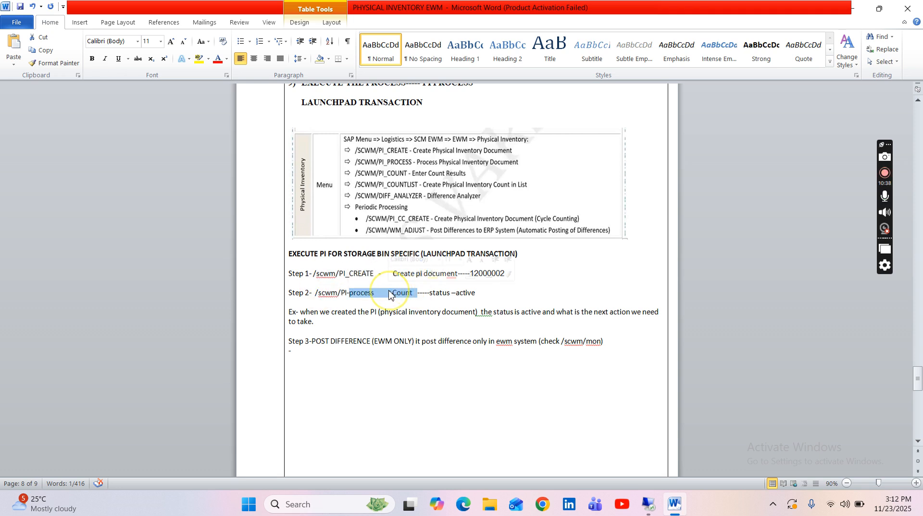
click(395, 325)
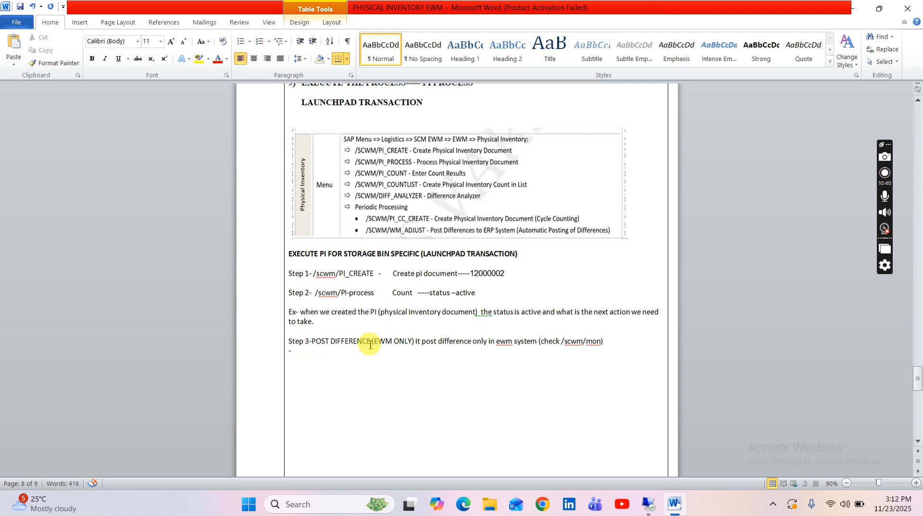
drag(371, 341, 320, 342)
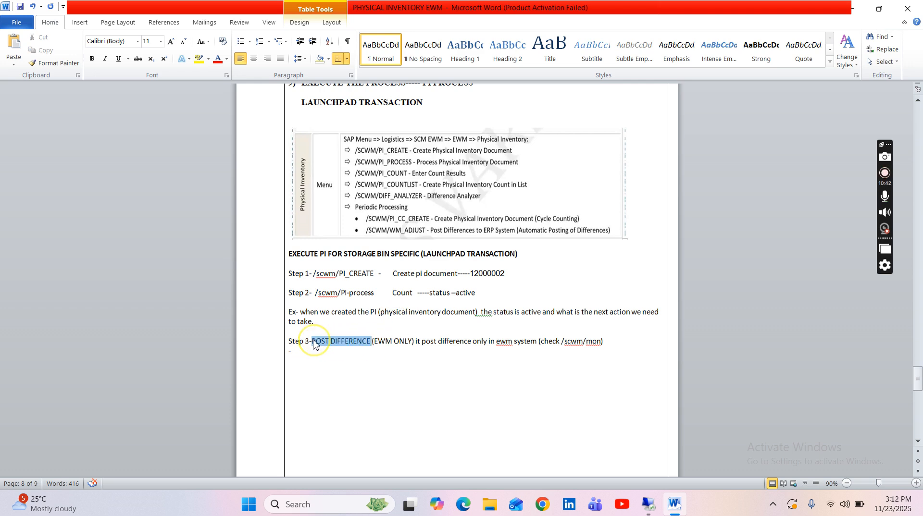
click(330, 352)
key(alt+Tab)
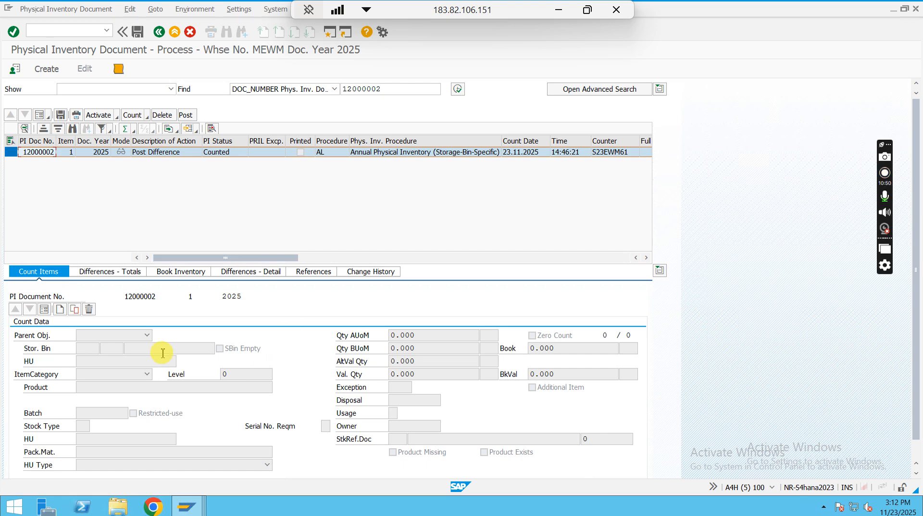
Examine the document's difference totals and book inventory item, and compare the book quantity with bin 0010-01-03 in the warehouse monitor
click(101, 276)
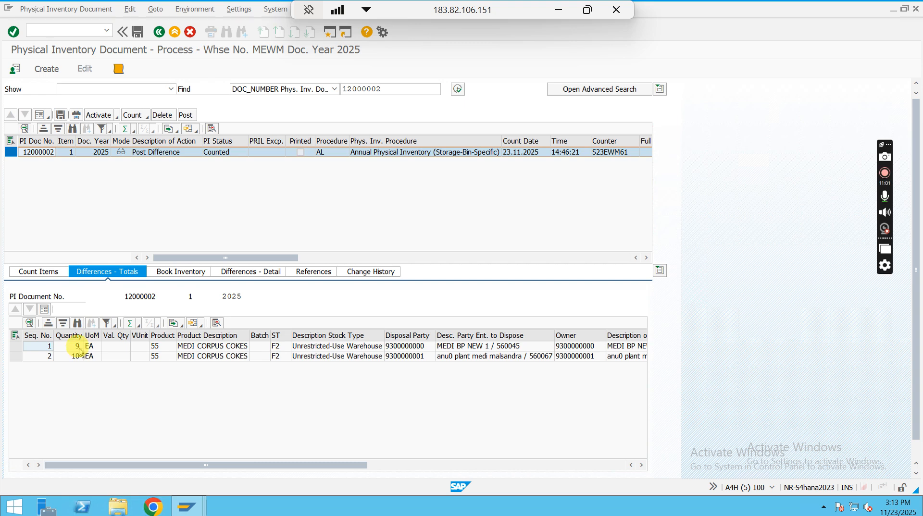
click(191, 272)
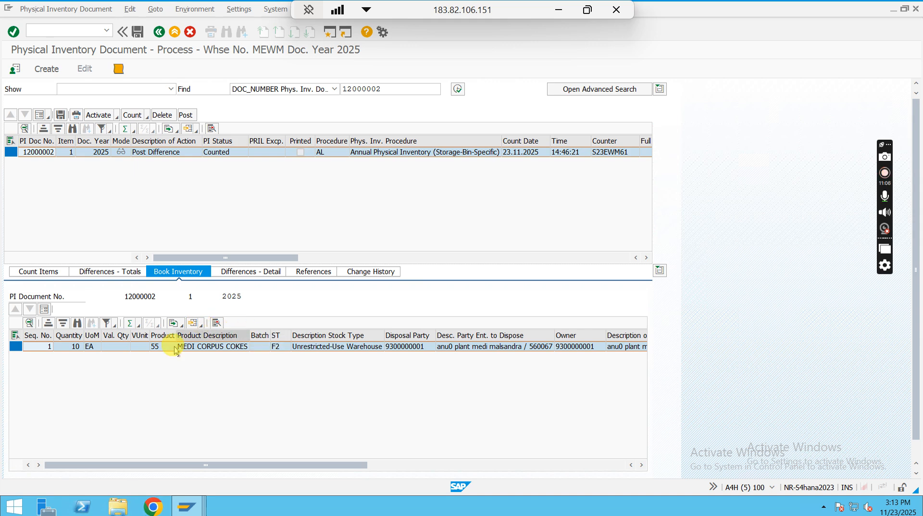
click(17, 346)
click(45, 310)
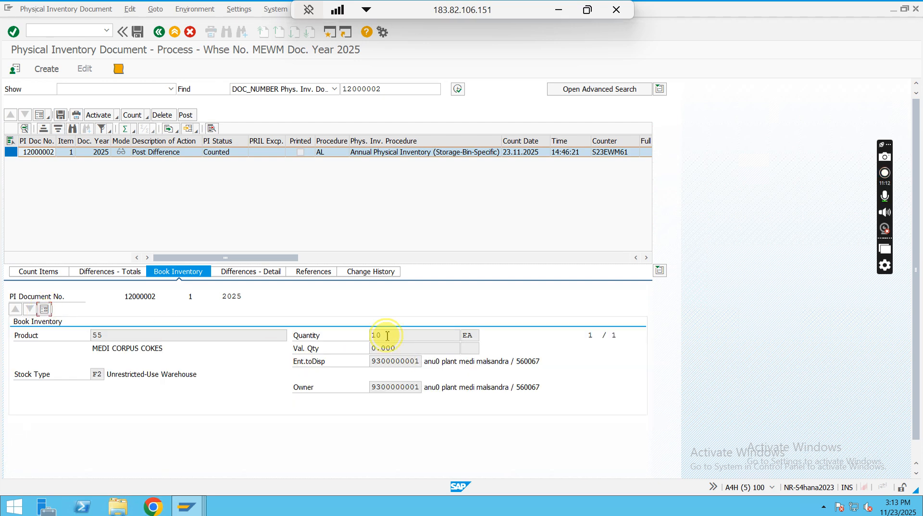
click(379, 336)
double_click(374, 336)
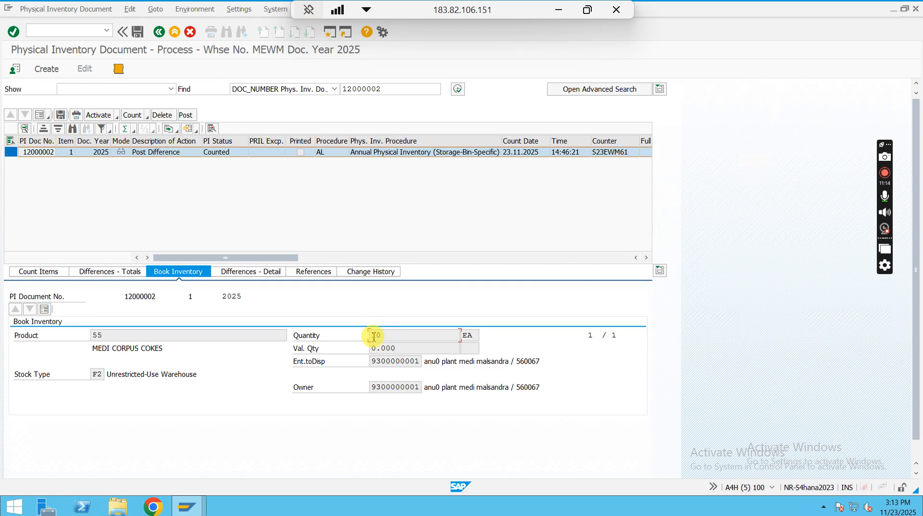
drag(386, 335, 375, 336)
key(alt+Tab)
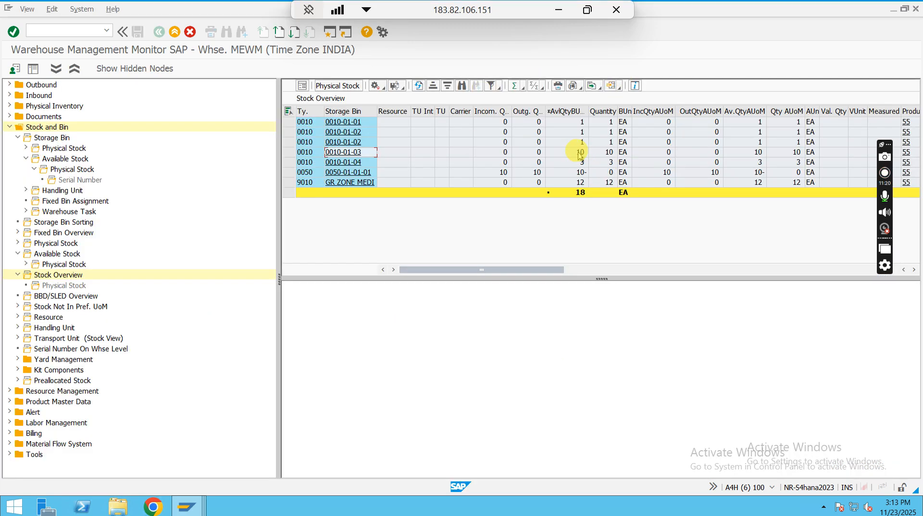
key(alt+Tab)
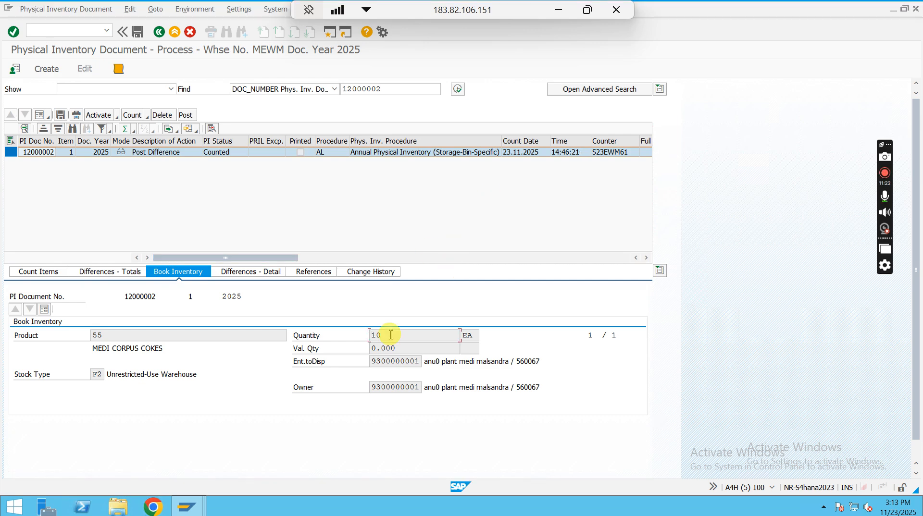
Review the count items, the first difference total's details, the book inventory and the detailed differences of the document
click(58, 273)
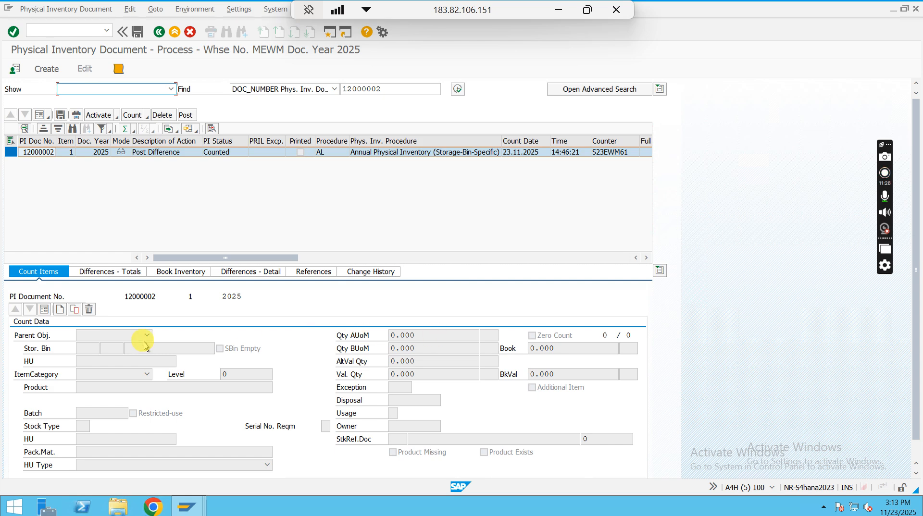
click(111, 273)
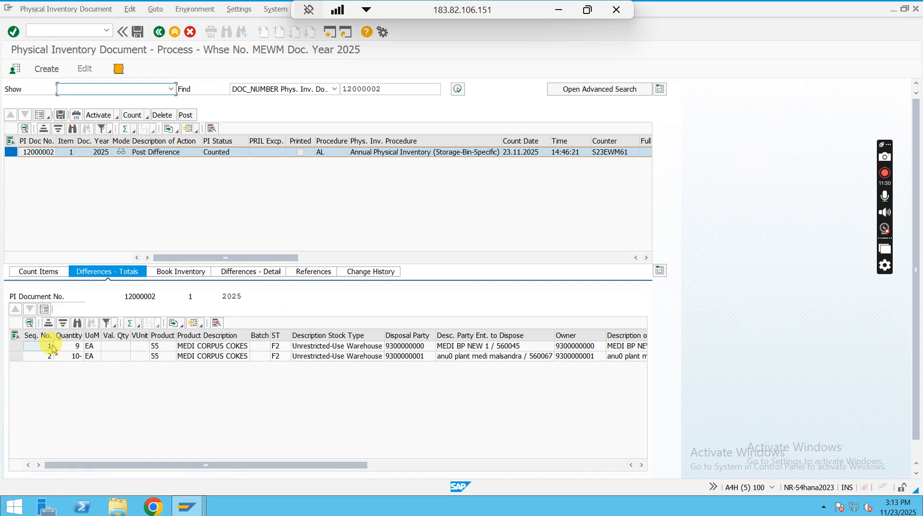
click(17, 346)
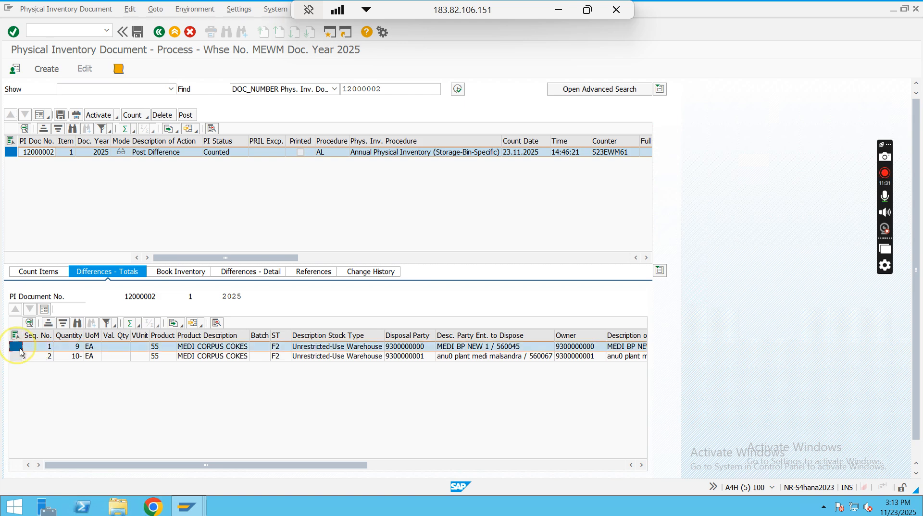
click(44, 310)
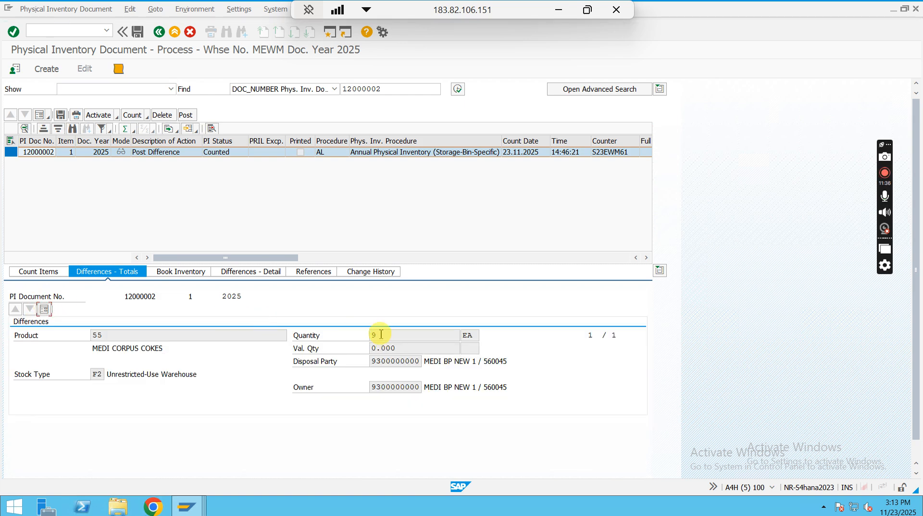
click(195, 272)
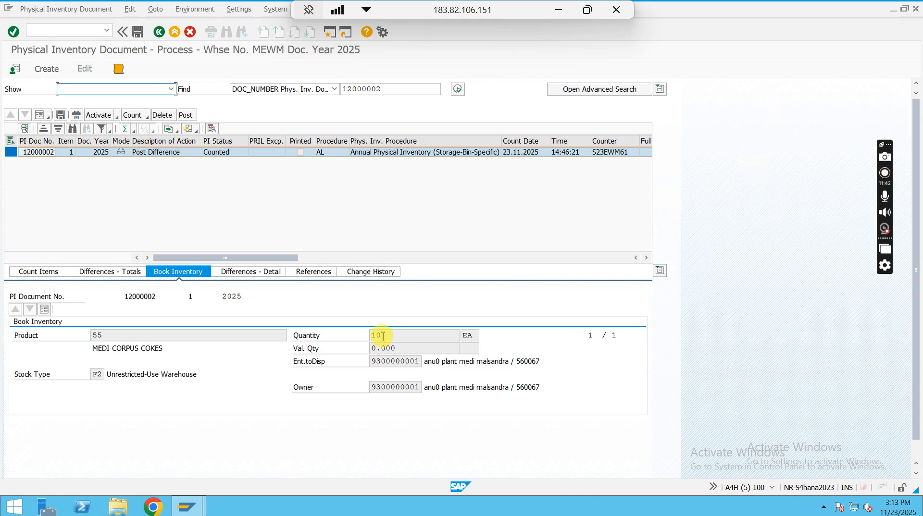
click(235, 272)
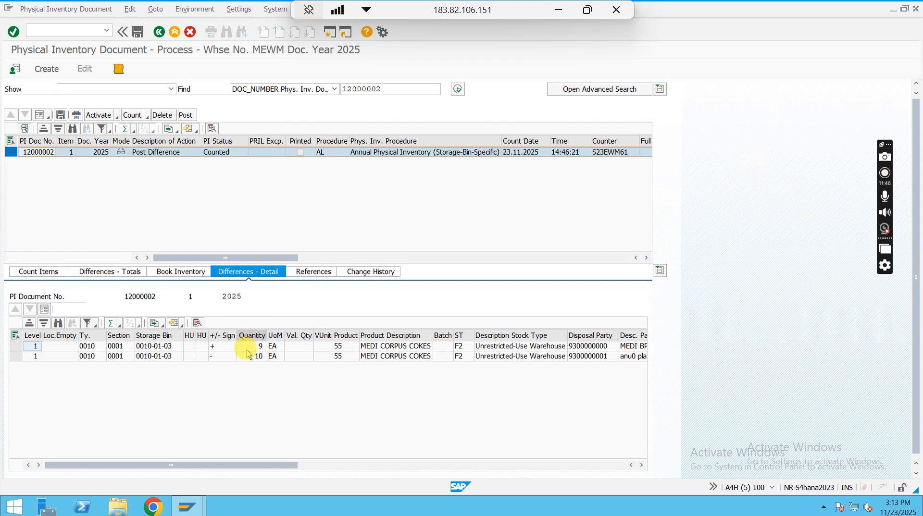
Review the document's references and change history, and view its inventory item data in form view before returning to the list
click(314, 272)
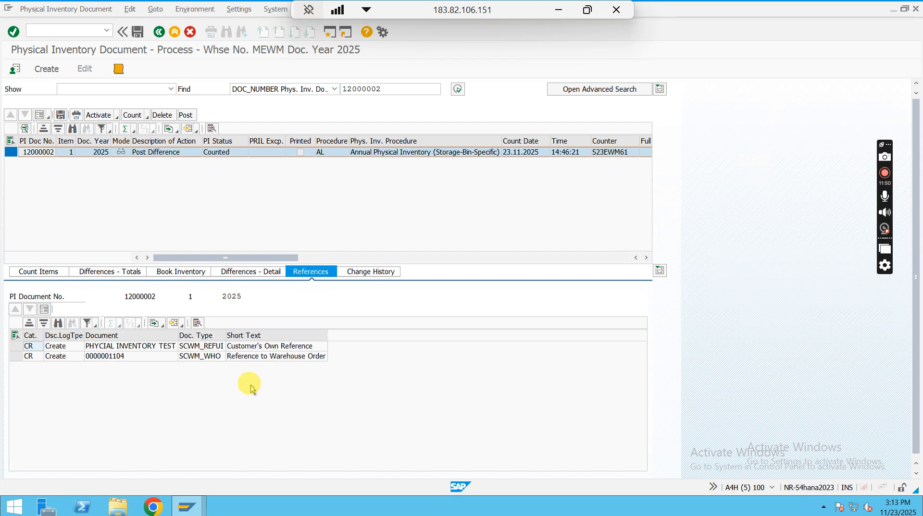
click(373, 272)
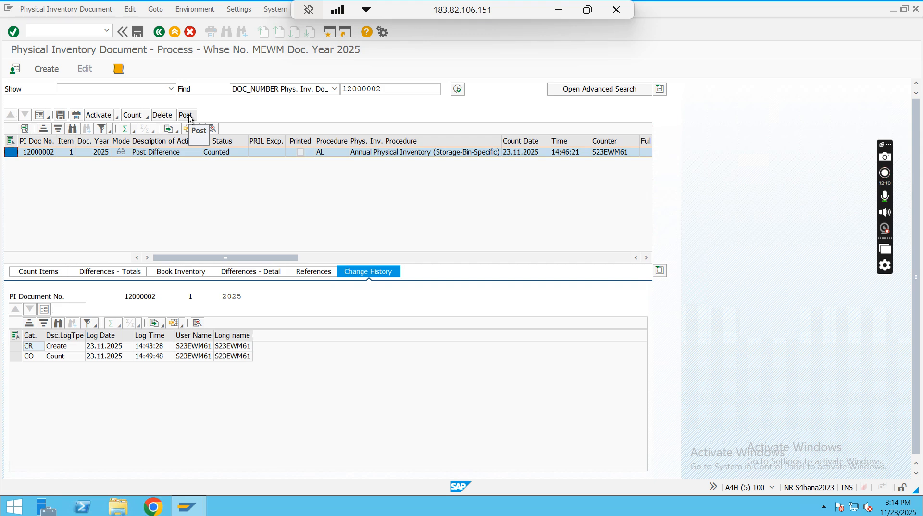
click(45, 117)
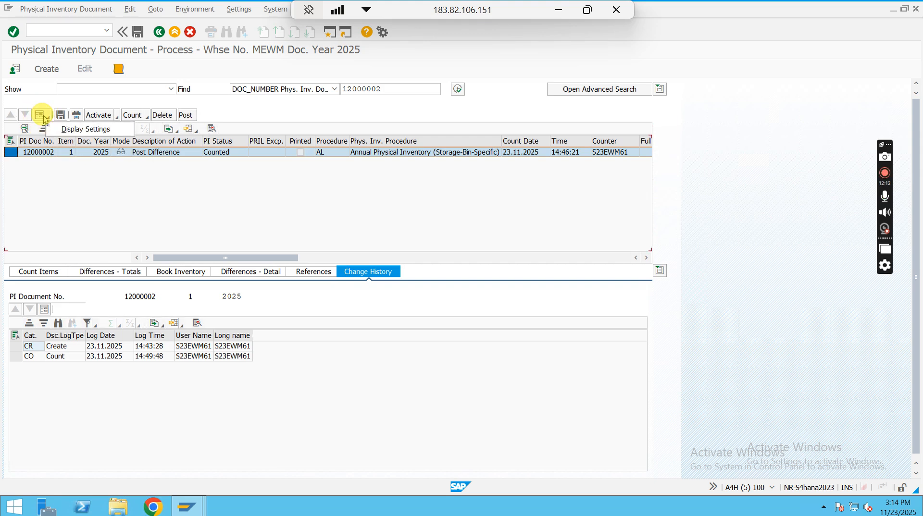
click(21, 145)
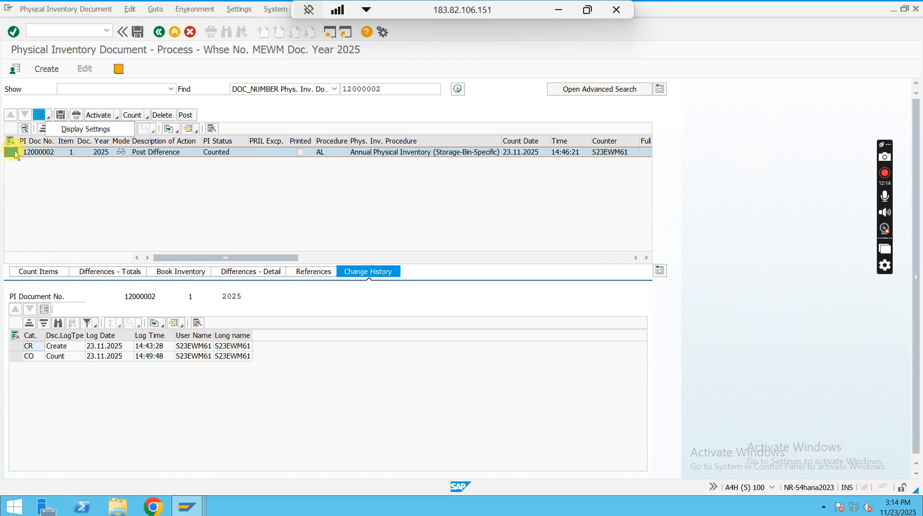
click(43, 118)
click(46, 119)
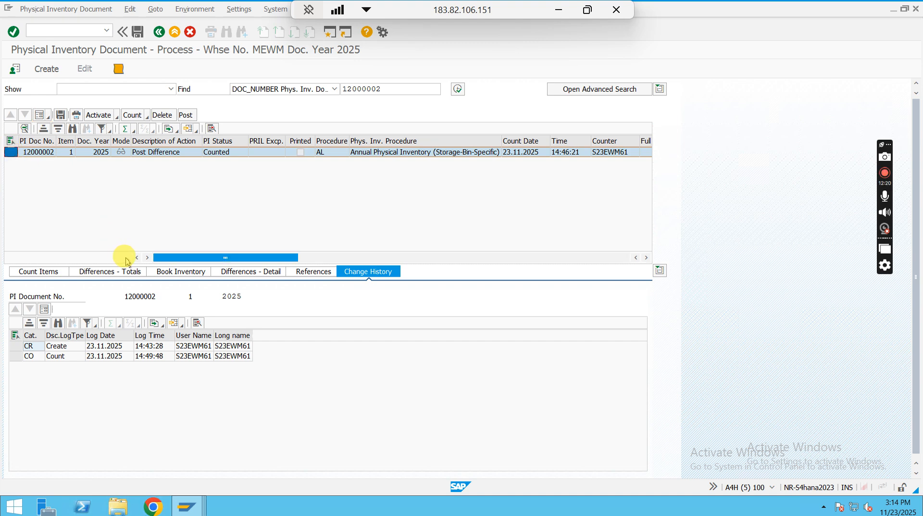
click(40, 118)
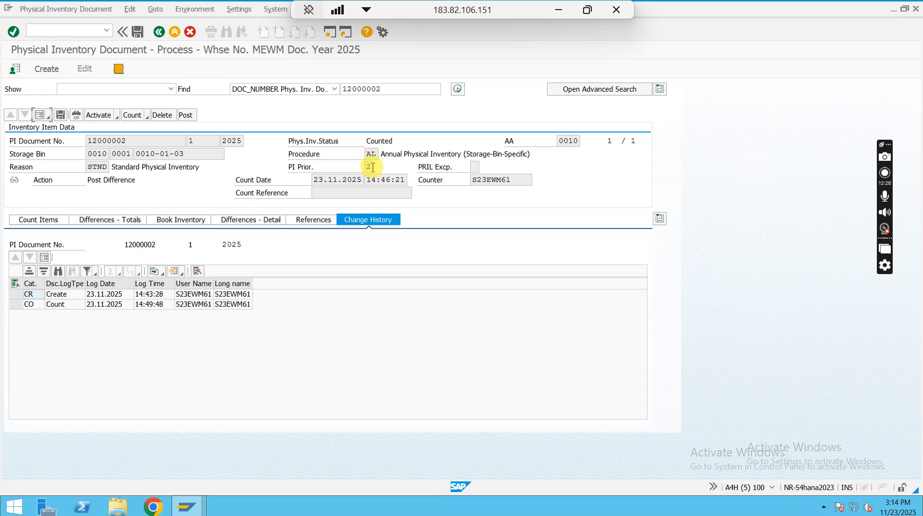
click(44, 118)
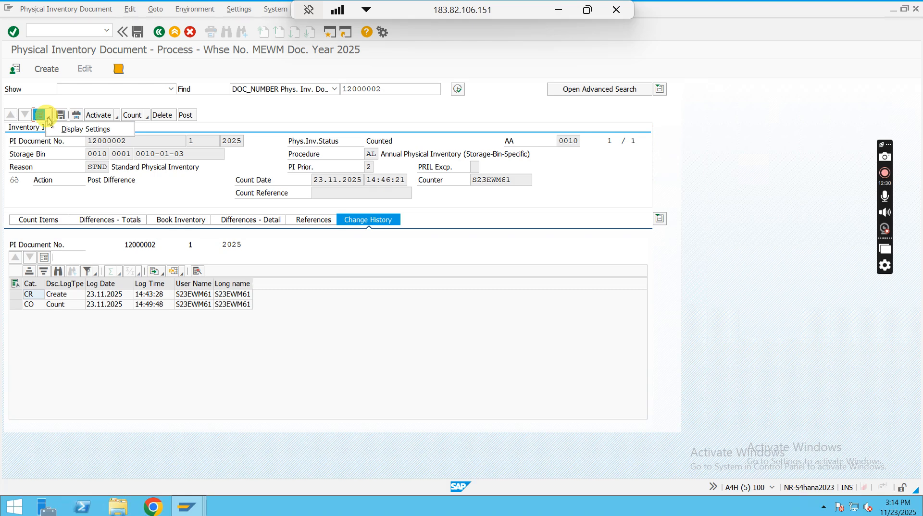
click(39, 115)
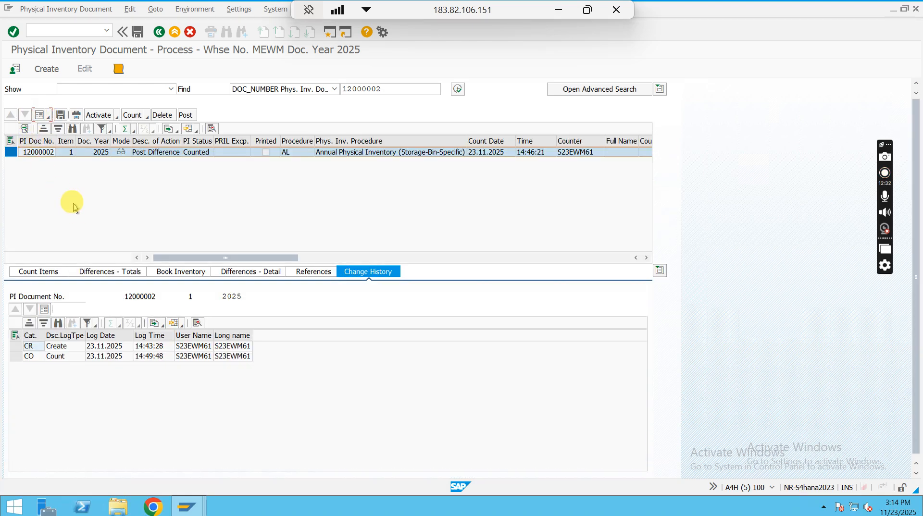
Post the counted document's difference, save it, and check the details of the posting message
click(187, 115)
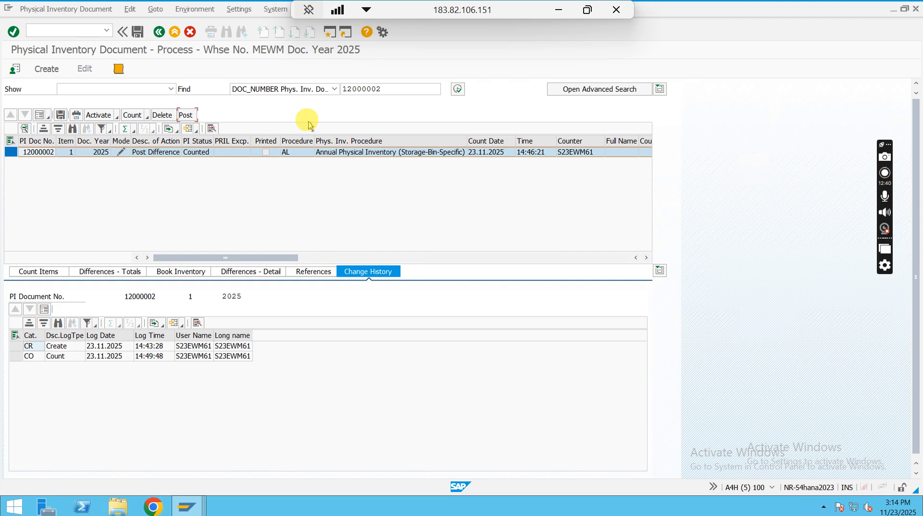
click(138, 37)
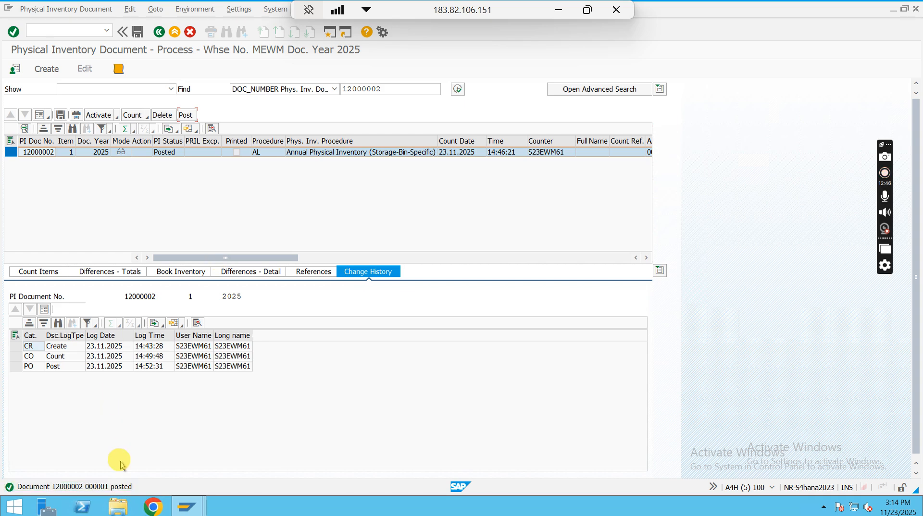
double_click(115, 494)
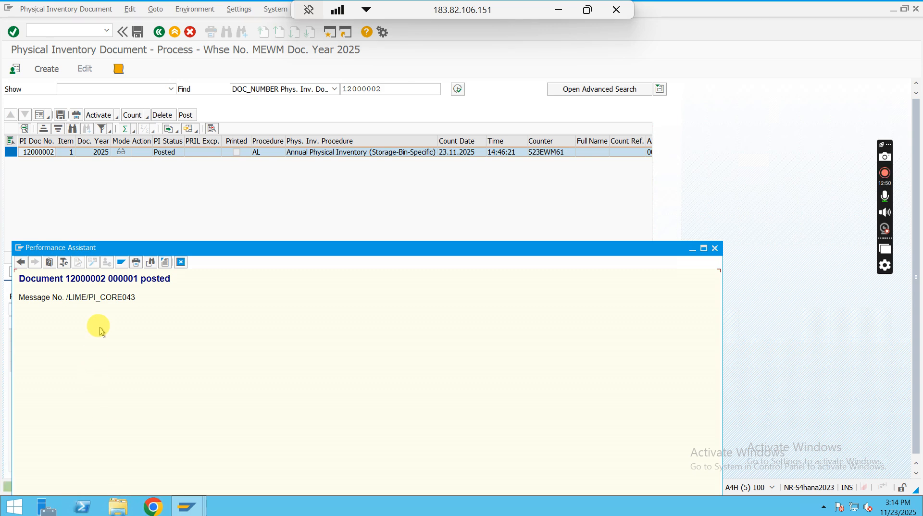
drag(106, 277, 68, 281)
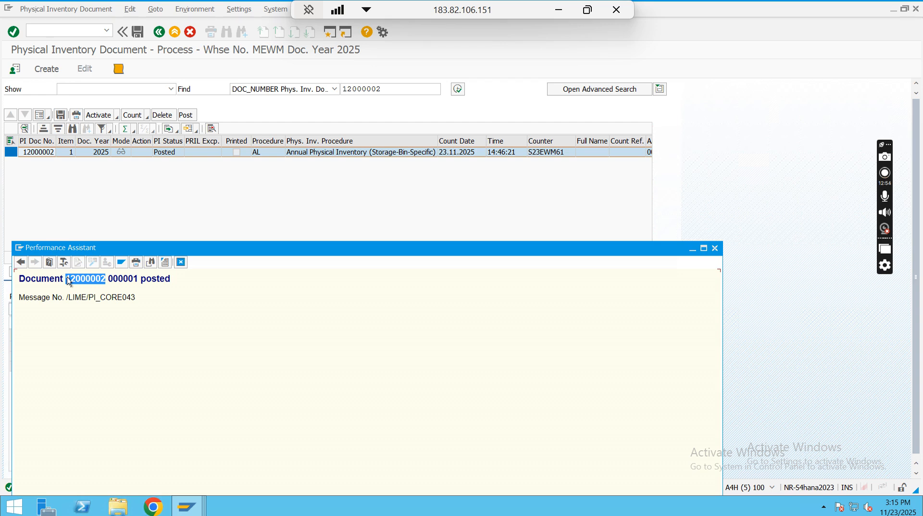
click(715, 249)
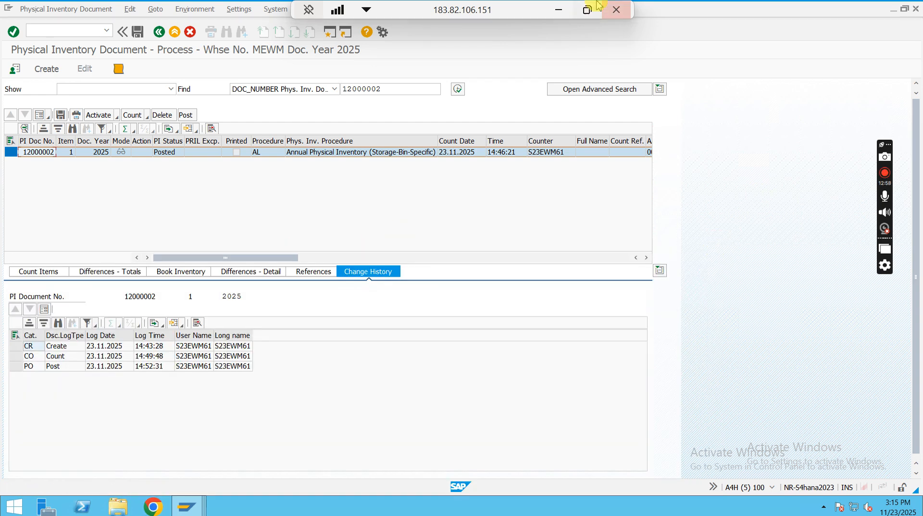
Switch to the Word notes, review step 3 on posting differences in EWM and checking /scwm/mon, and return to SAP
click(560, 9)
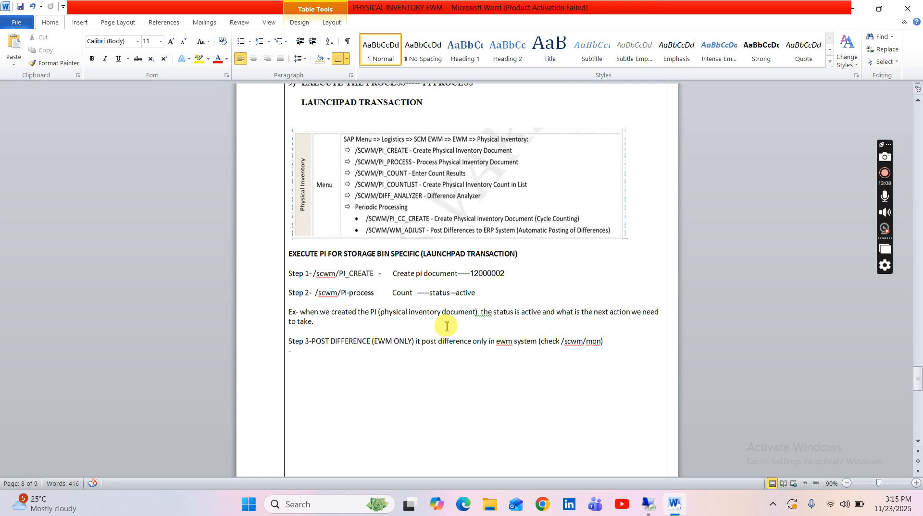
drag(612, 341, 539, 343)
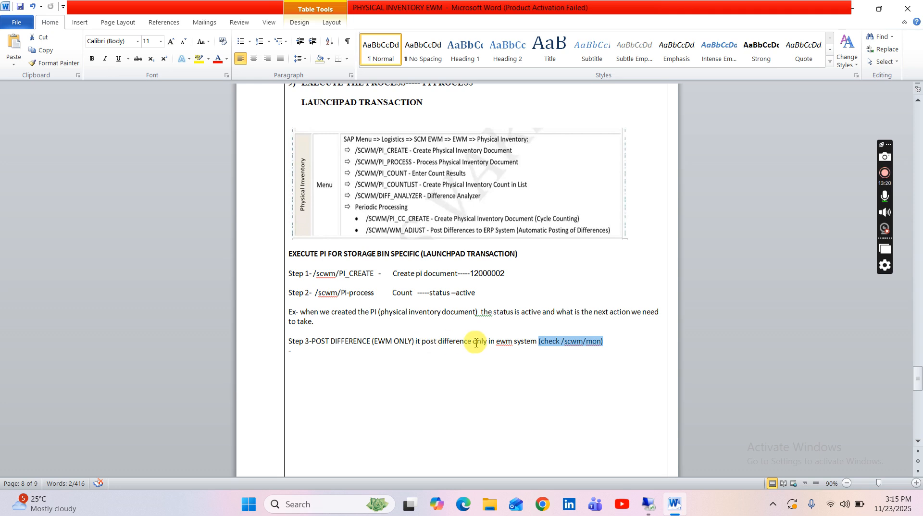
click(538, 348)
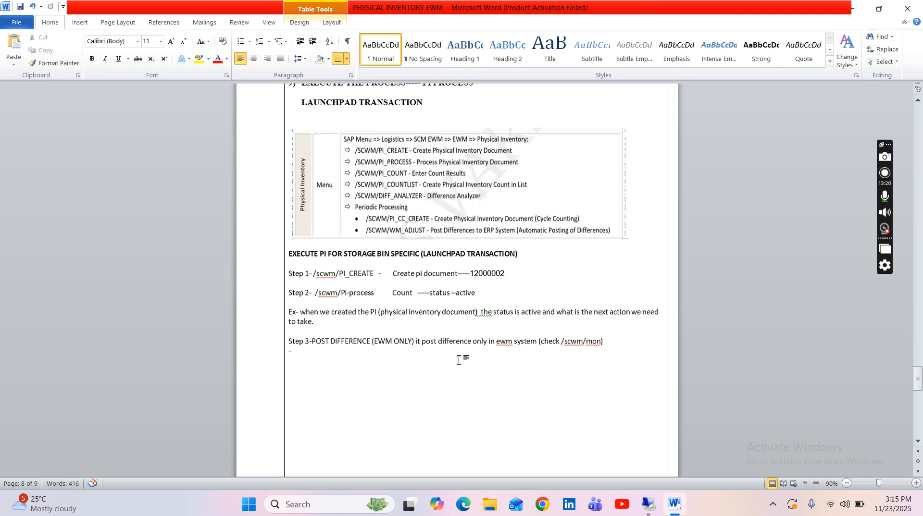
text(er)
mouse_move(370, 345)
mouse_down()
mouse_move(314, 342)
mouse_move(372, 343)
mouse_up()
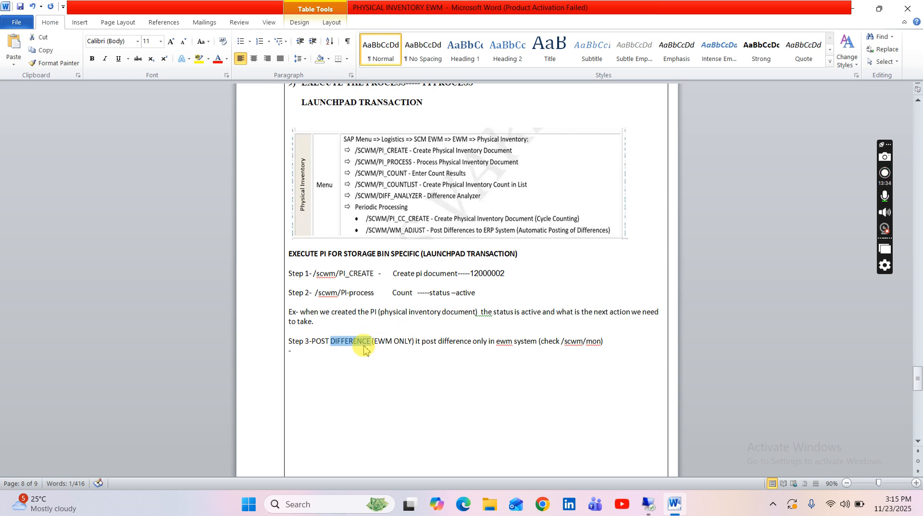
click(363, 342)
drag(314, 342, 366, 356)
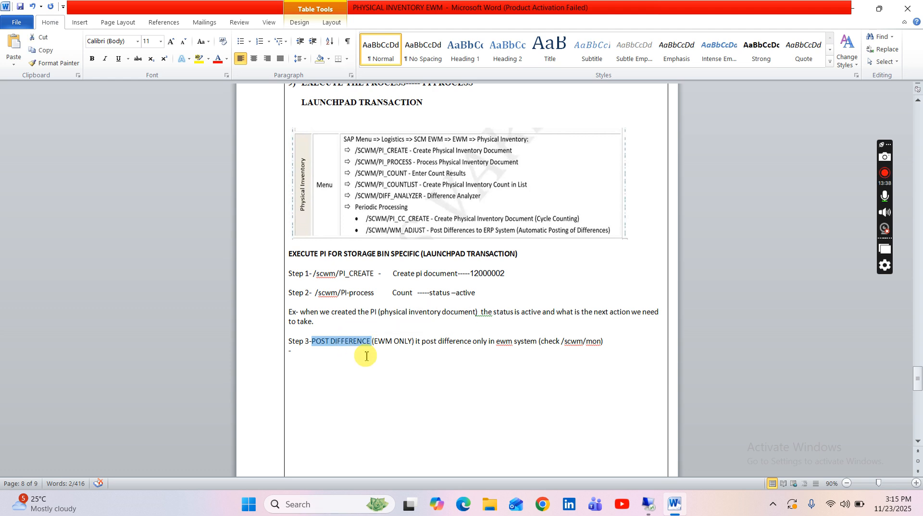
click(365, 356)
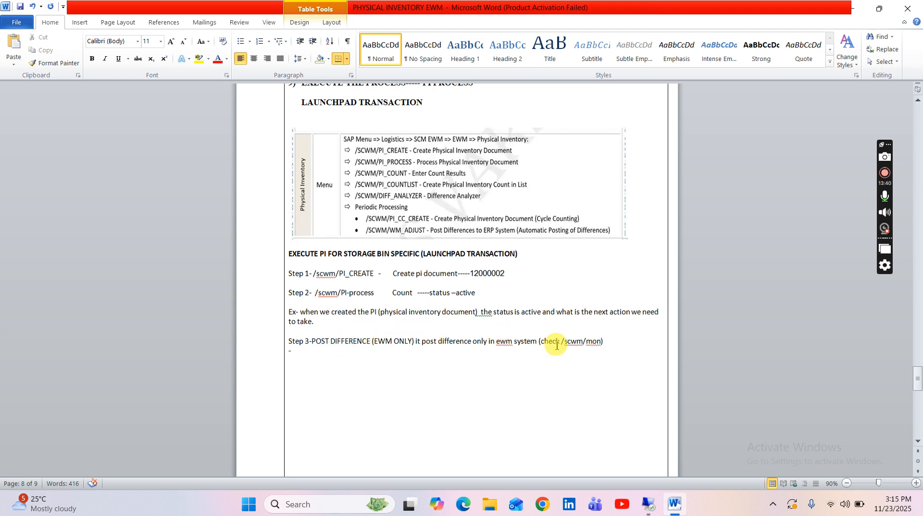
drag(601, 342, 551, 345)
key(alt+Tab)
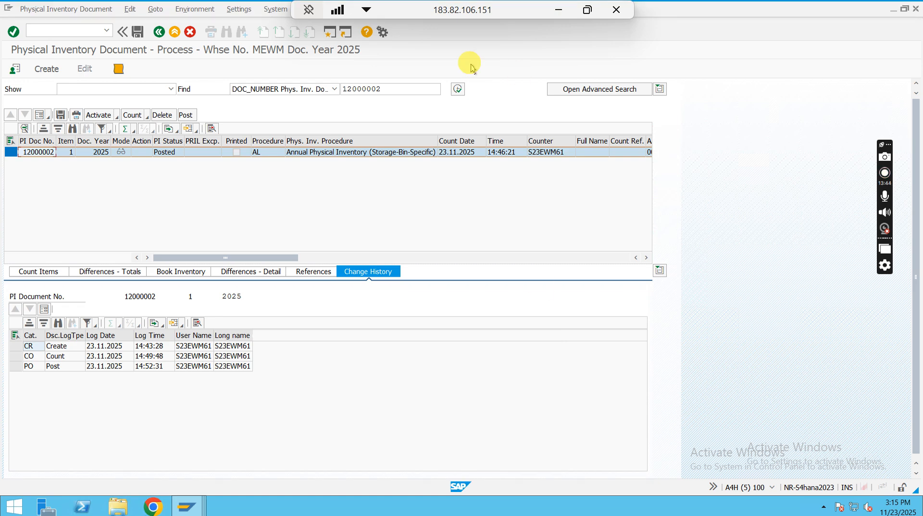
Switch to the warehouse monitor, remove the total from the available quantity column, and refresh the stock overview
key(alt+Tab)
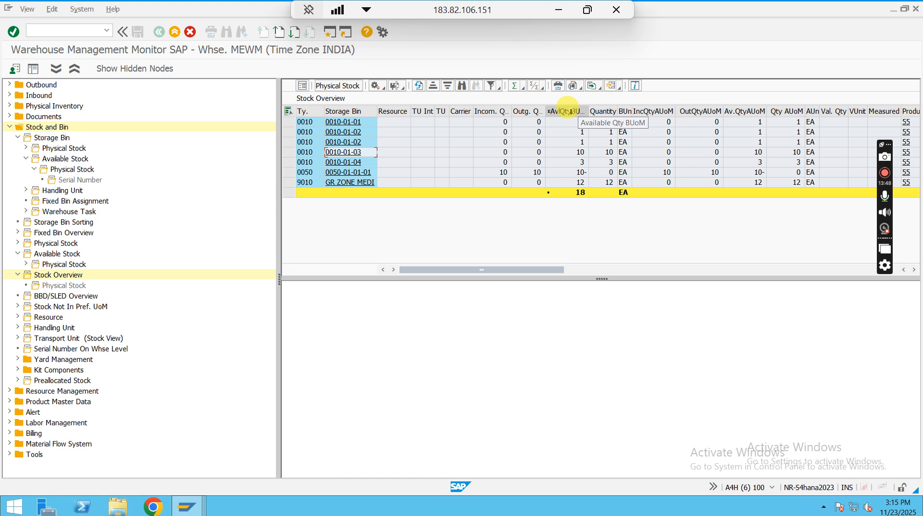
click(567, 110)
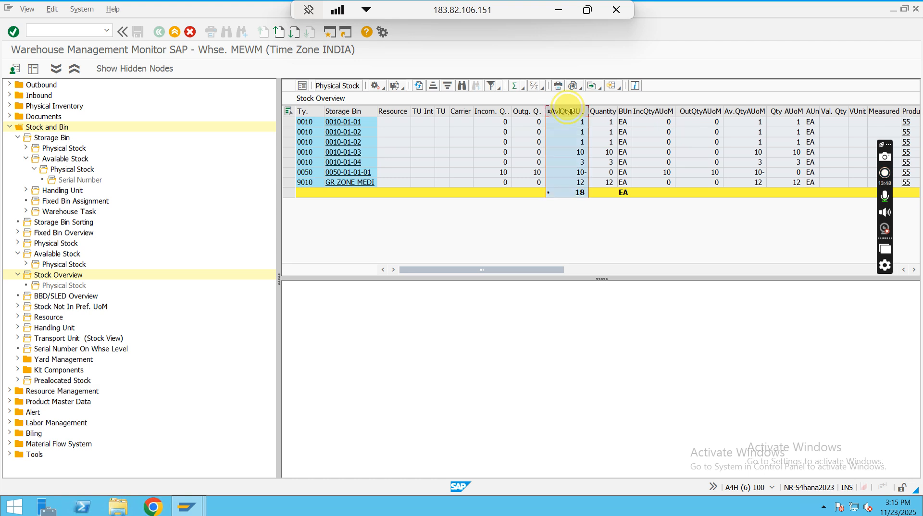
click(519, 88)
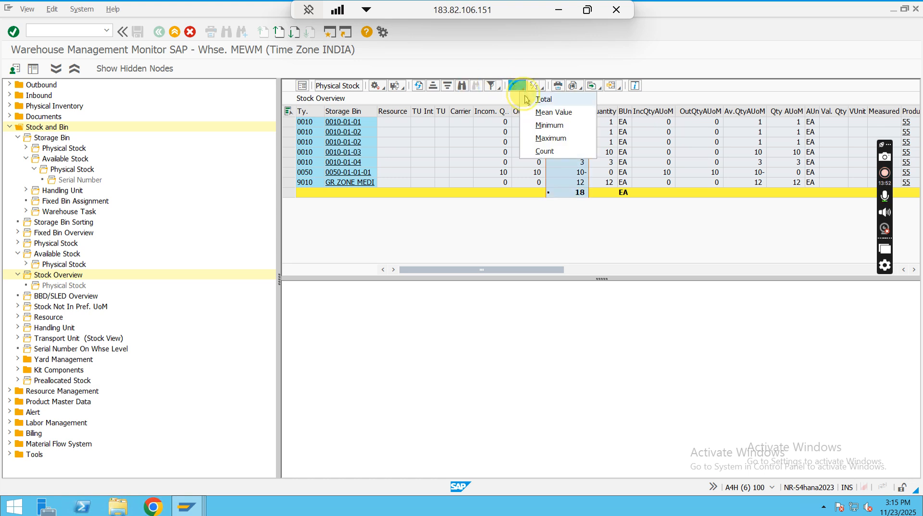
click(526, 99)
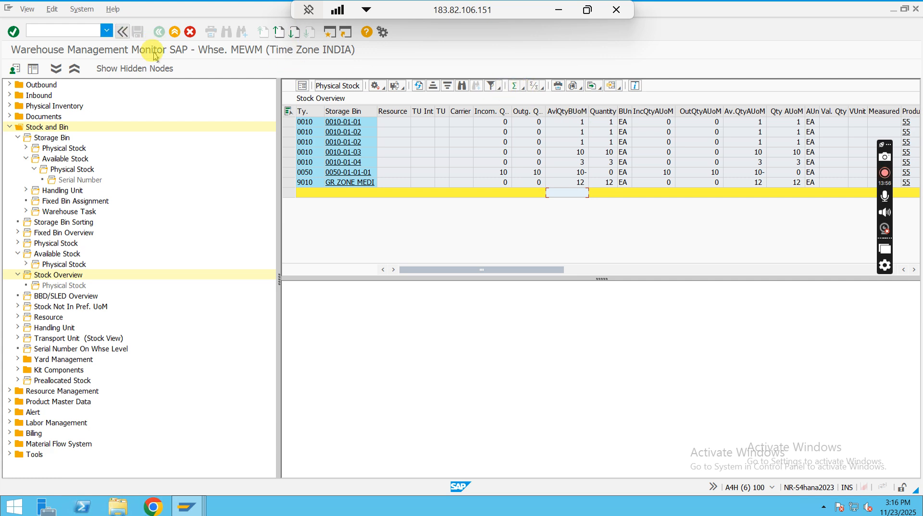
click(418, 88)
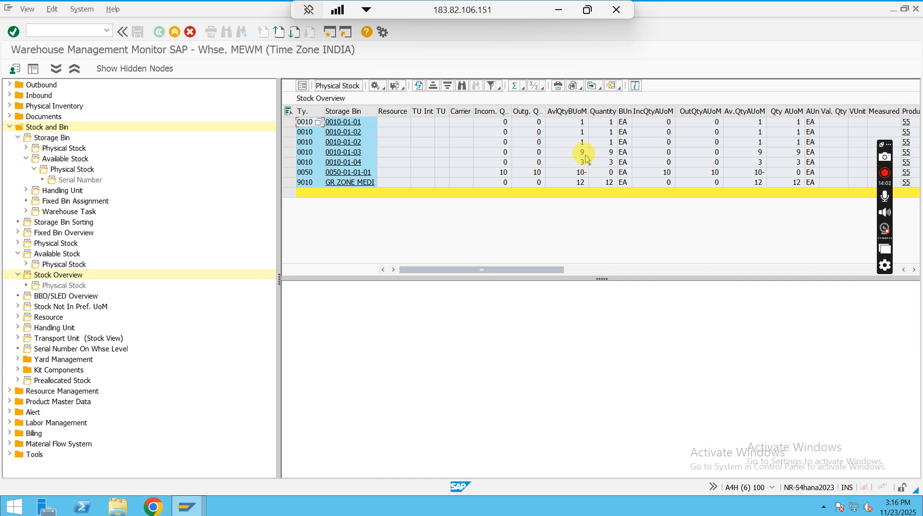
Total the available quantity column of the refreshed stock overview
click(567, 111)
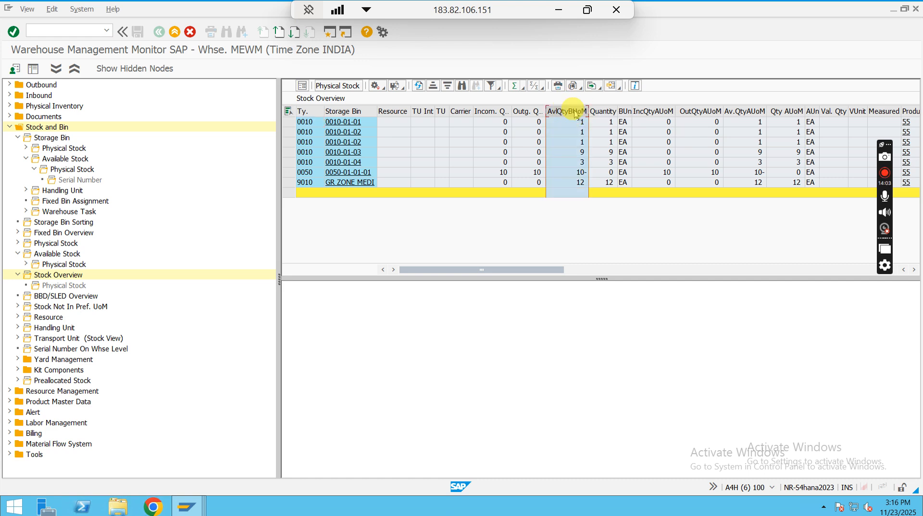
click(497, 87)
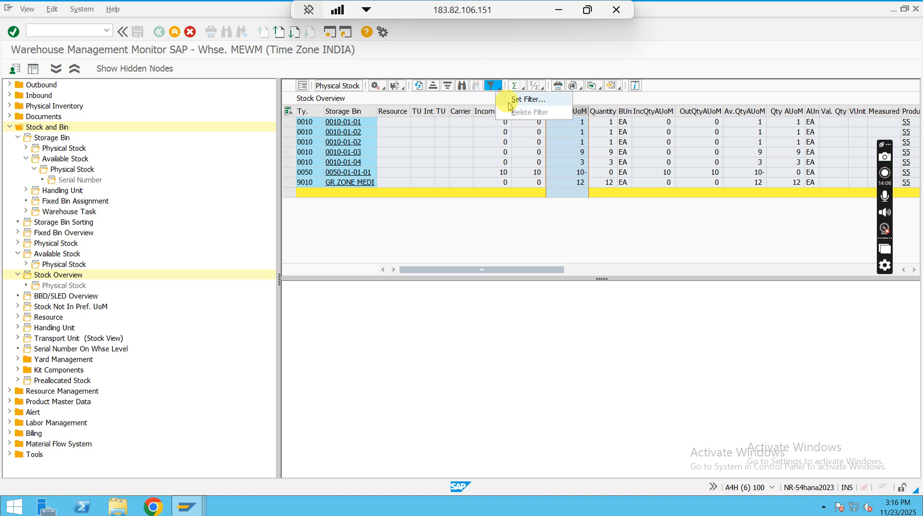
click(523, 89)
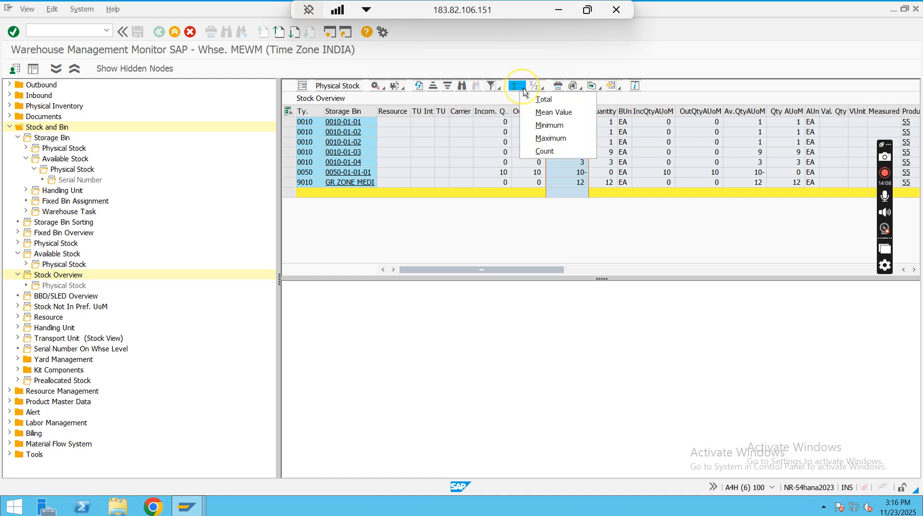
click(531, 96)
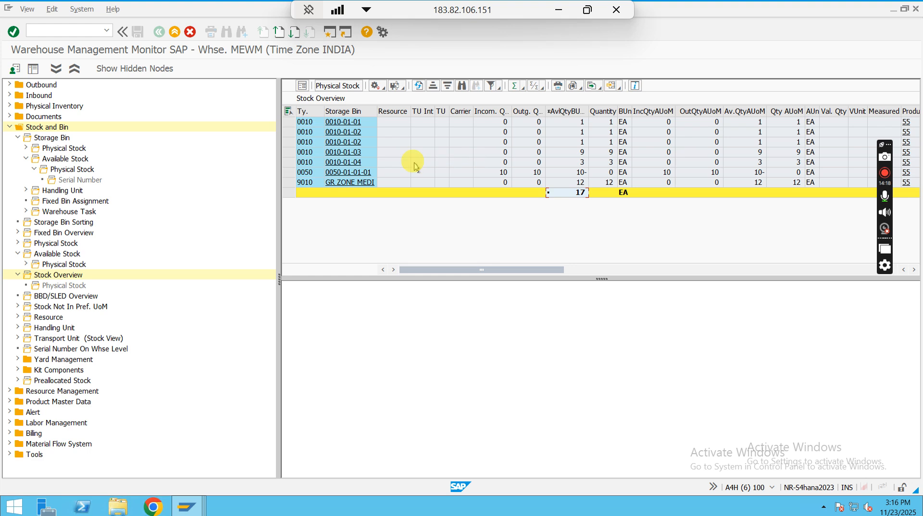
View the details of storage bin 0010-01-03, and examine its quantities and the other columns in the stock overview
double_click(377, 156)
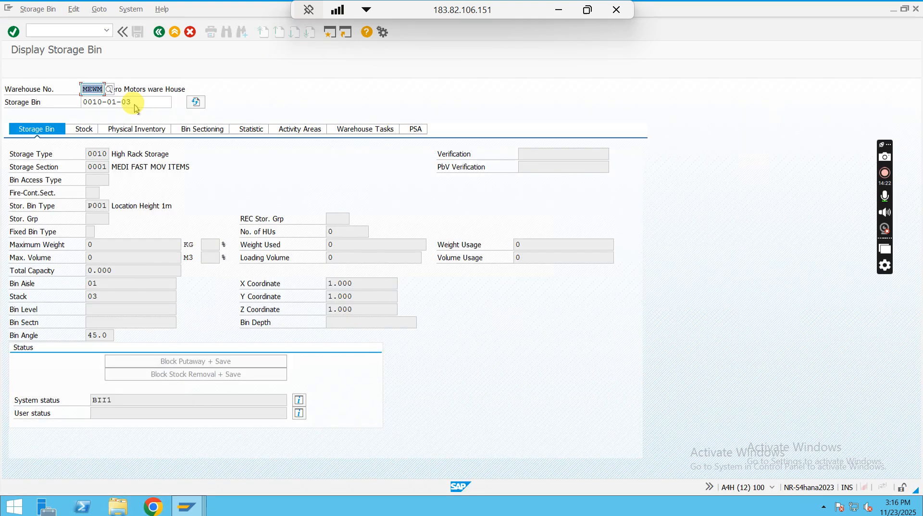
click(159, 32)
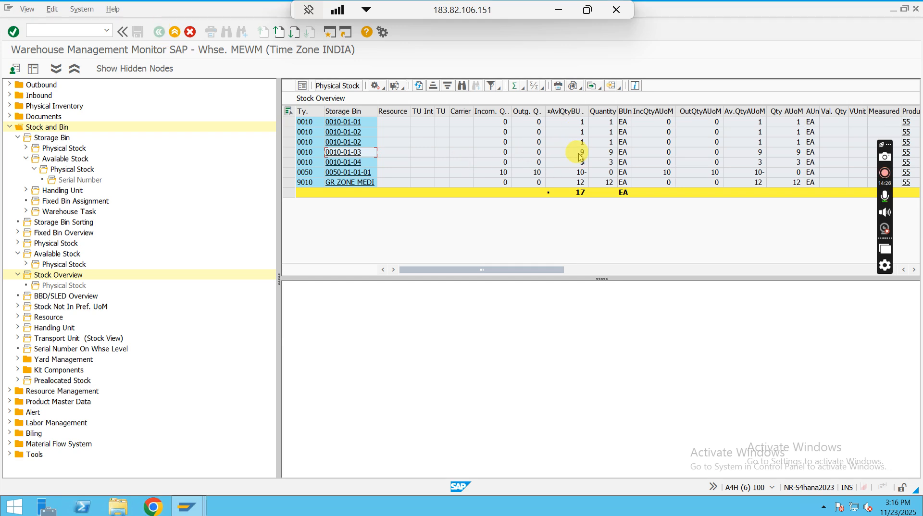
click(583, 154)
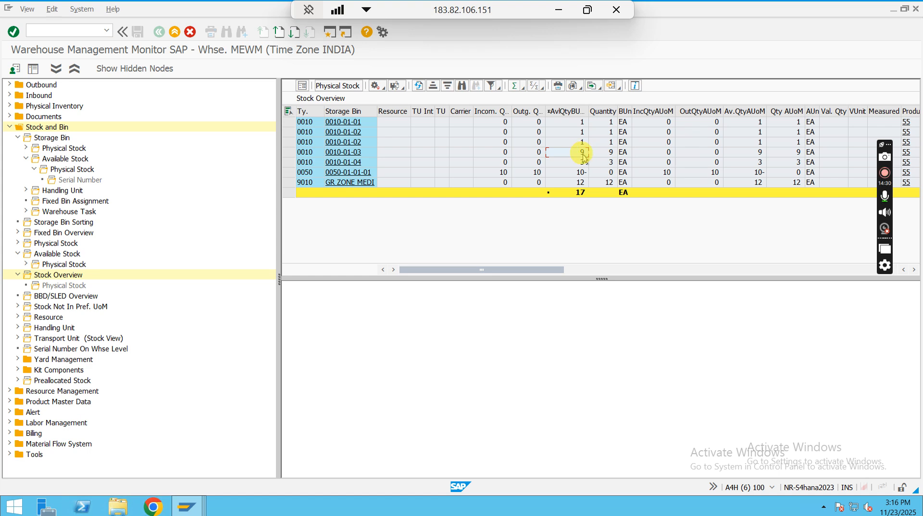
click(604, 154)
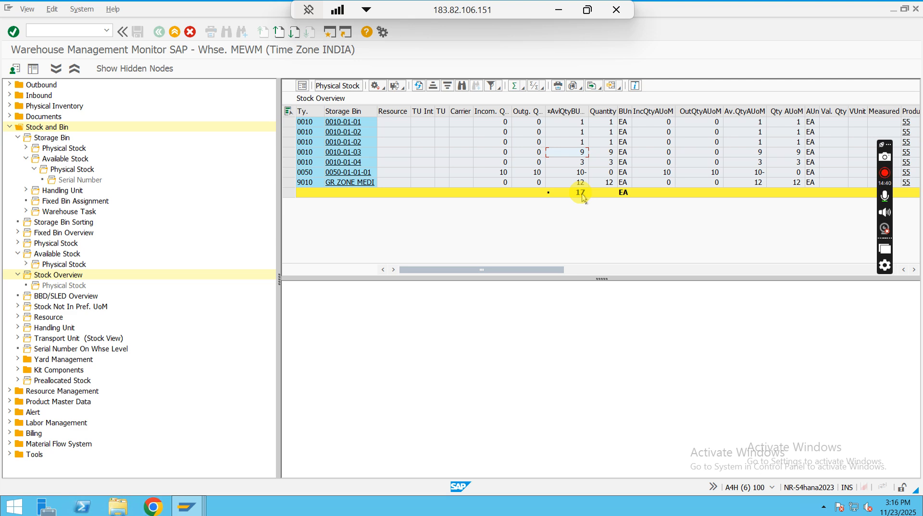
mouse_move(536, 270)
mouse_down()
mouse_move(568, 273)
mouse_move(541, 270)
mouse_up()
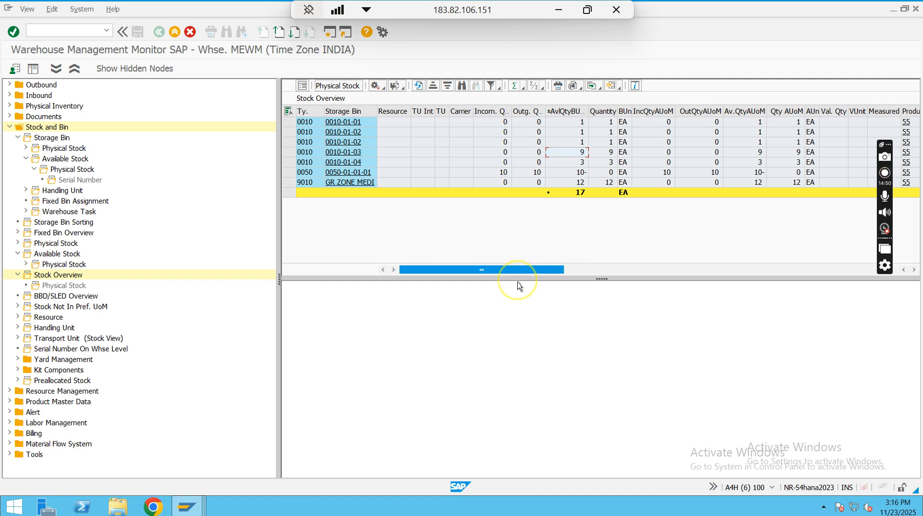
drag(521, 273, 553, 275)
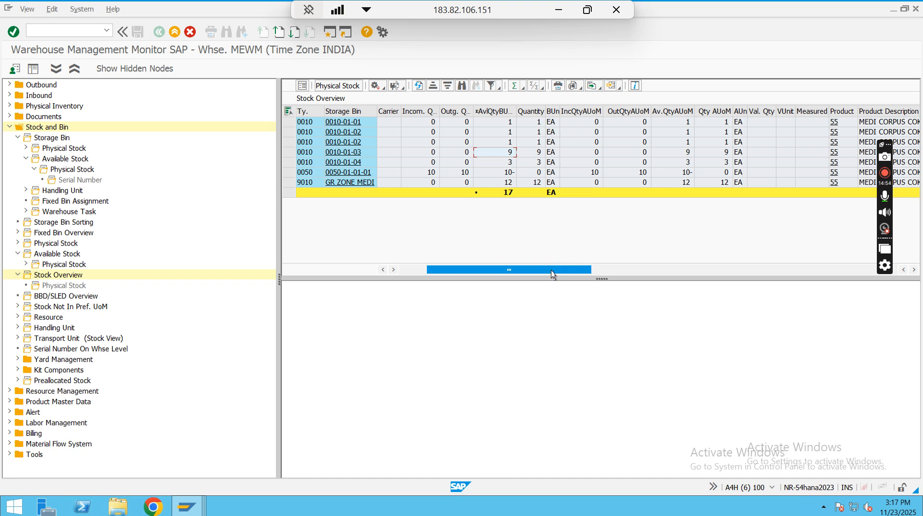
drag(553, 275, 509, 275)
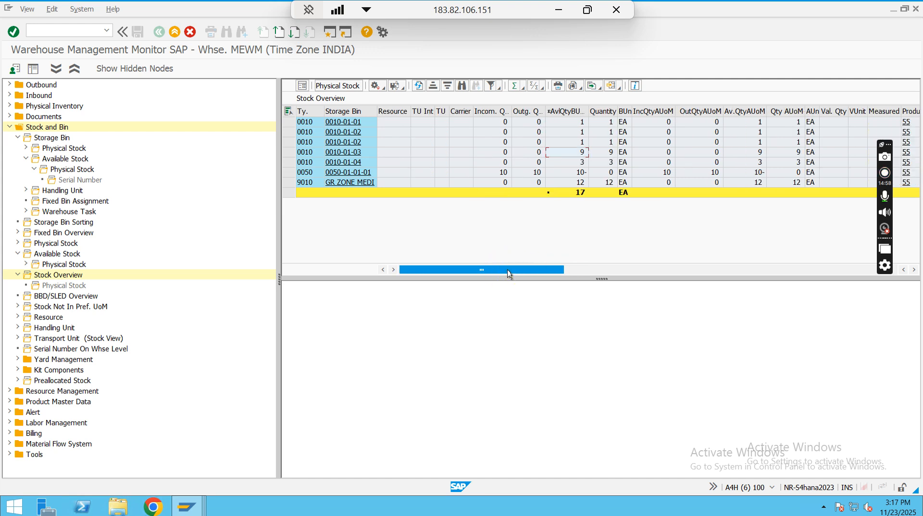